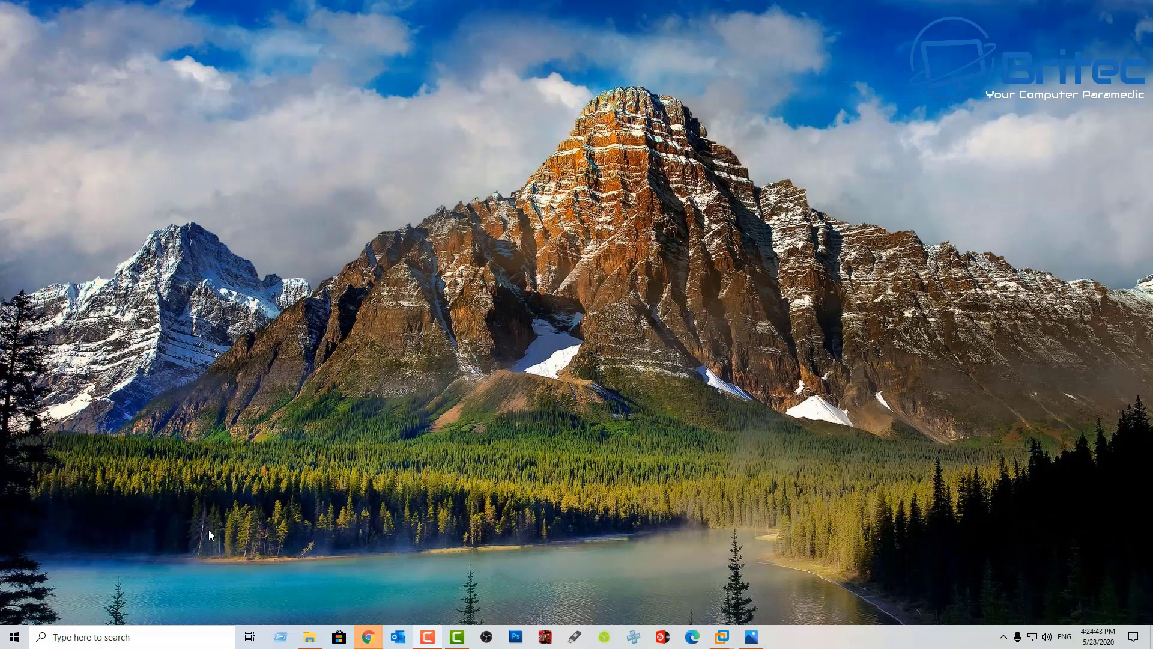
Search the C:\Windows folder in File Explorer for 'opencl'.
{"action": "right_click", "coordinate": [309, 637]}
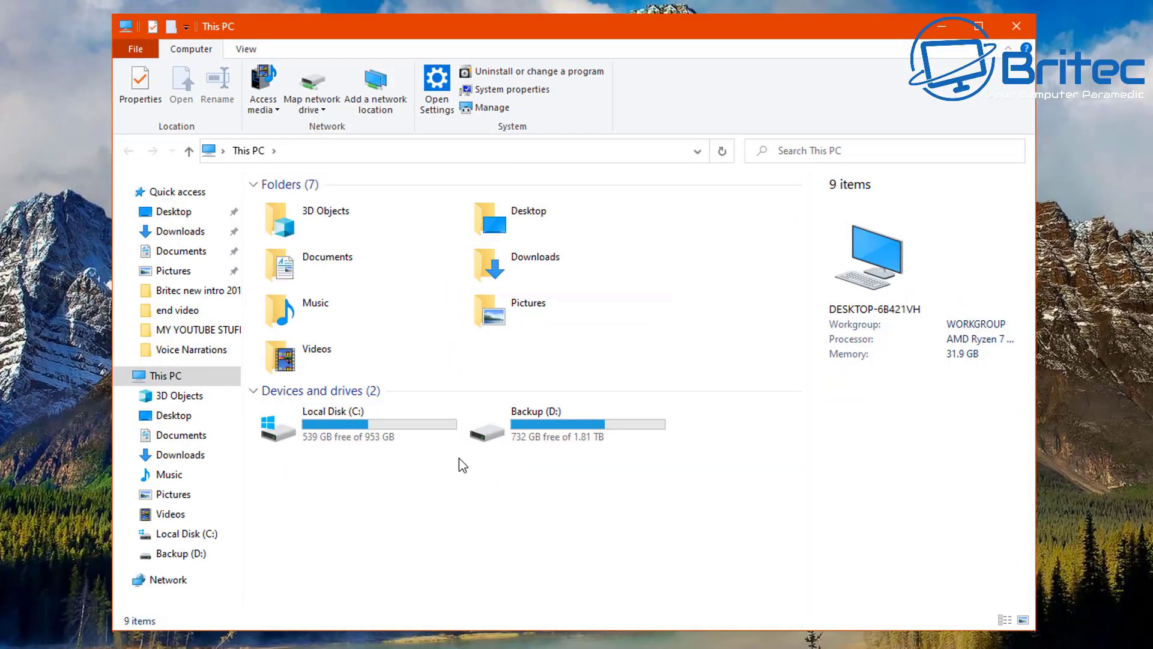
{"action": "double_click", "coordinate": [343, 437]}
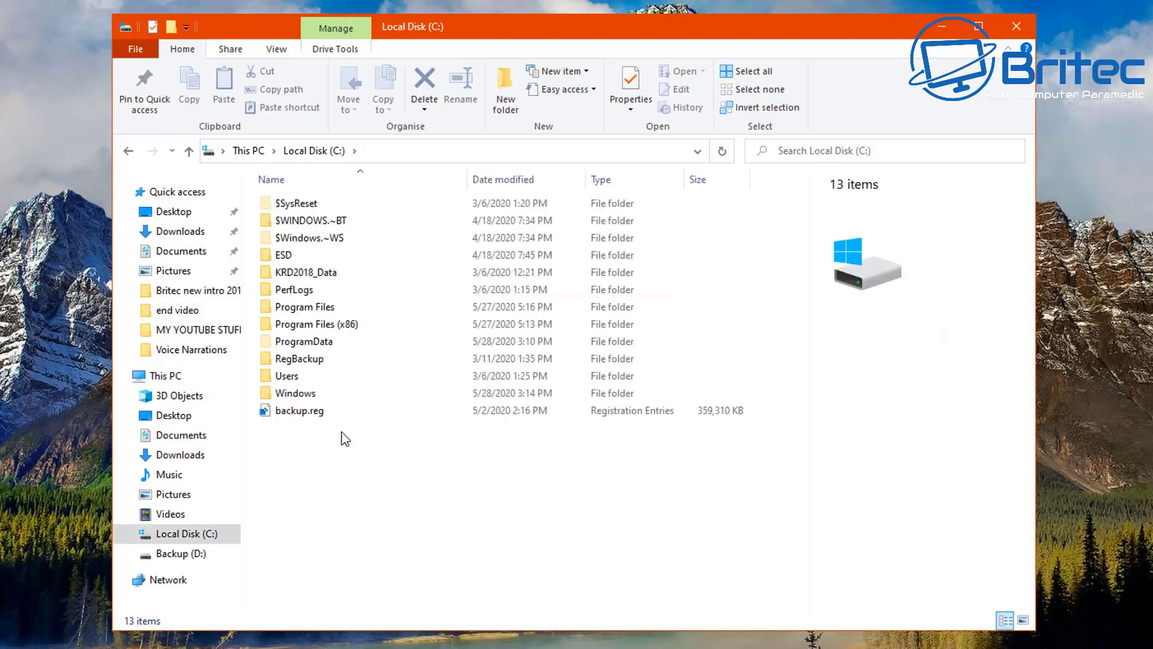
{"action": "double_click", "coordinate": [298, 395]}
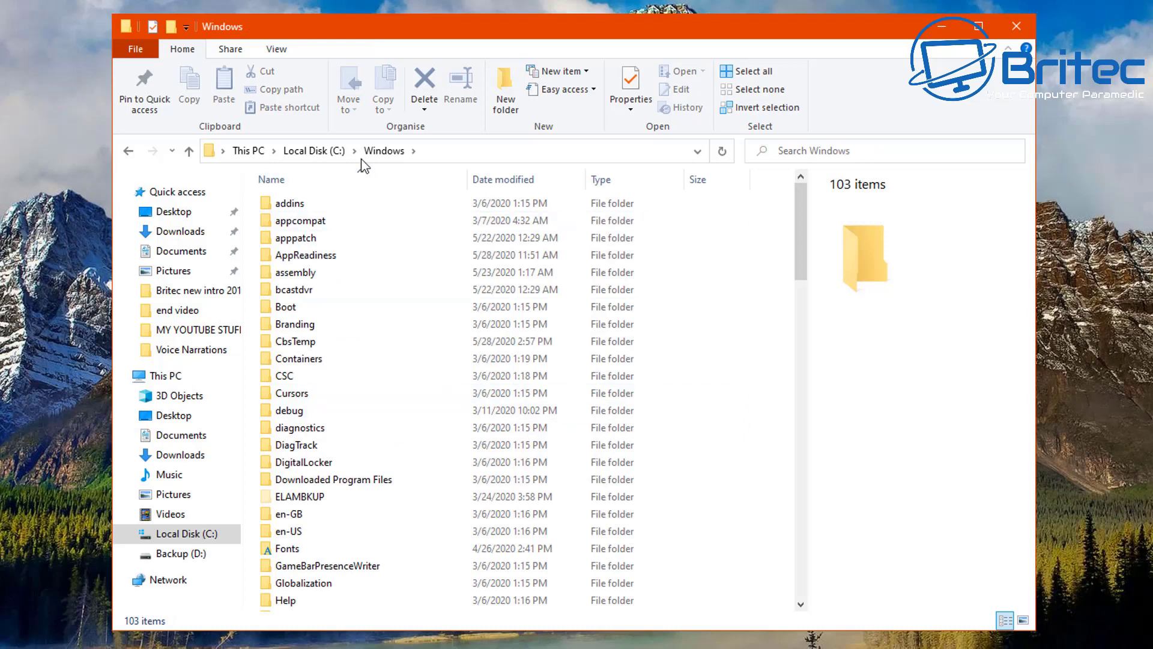
{"action": "left_click", "coordinate": [776, 148]}
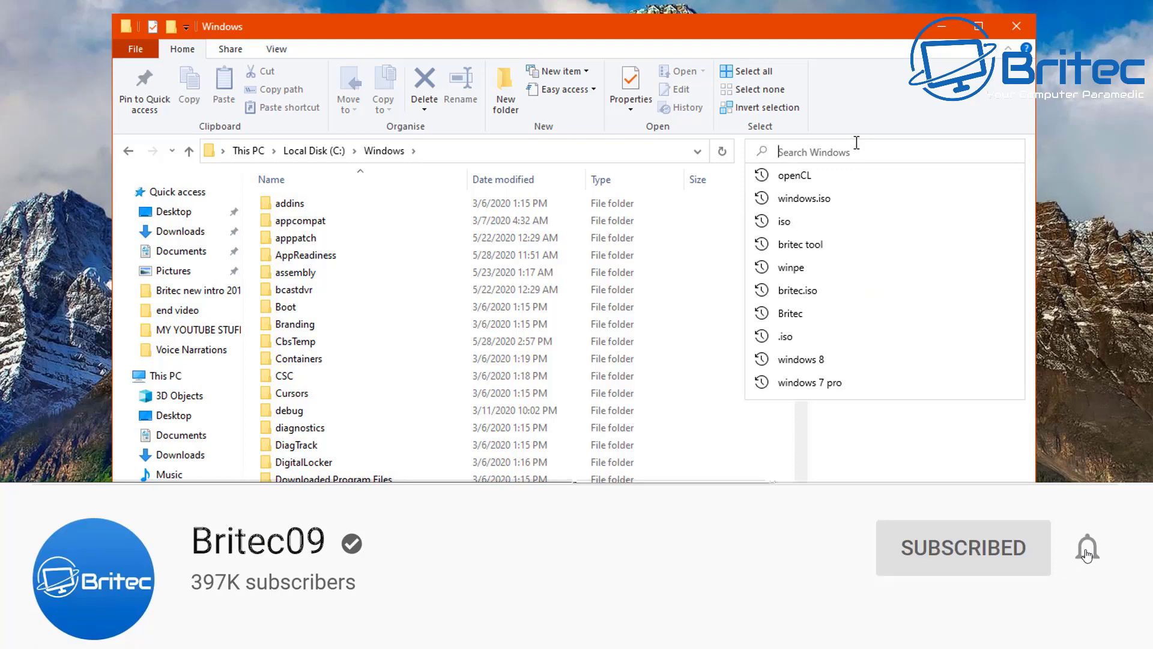
{"action": "type", "text": "opencl"}
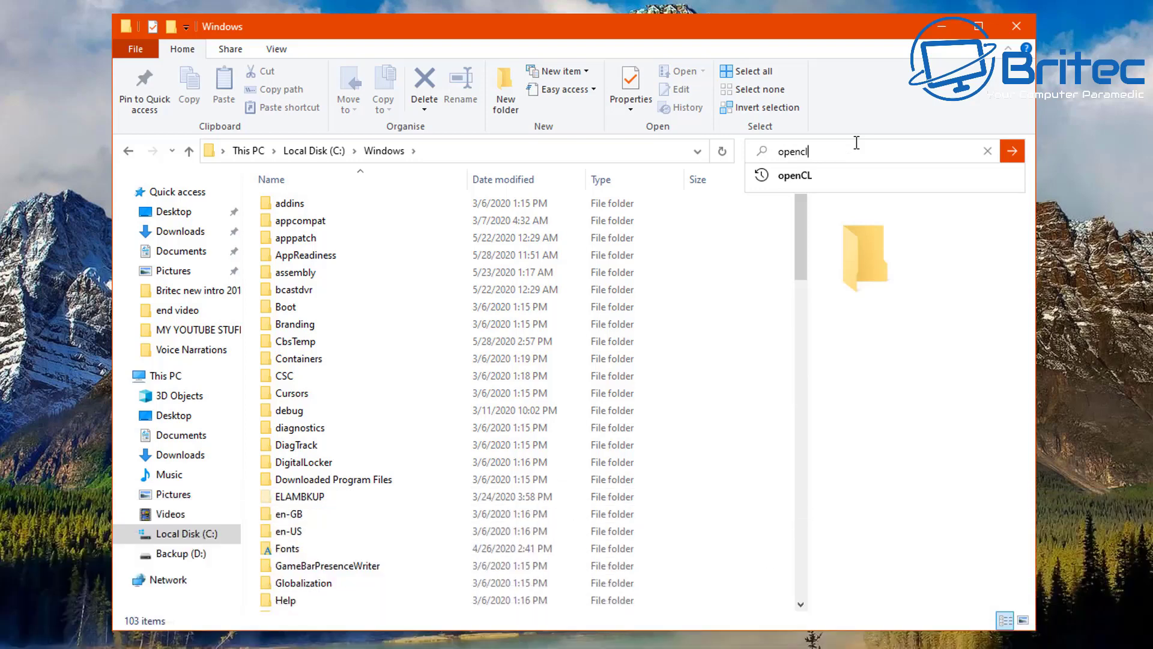
{"action": "key", "text": "Return"}
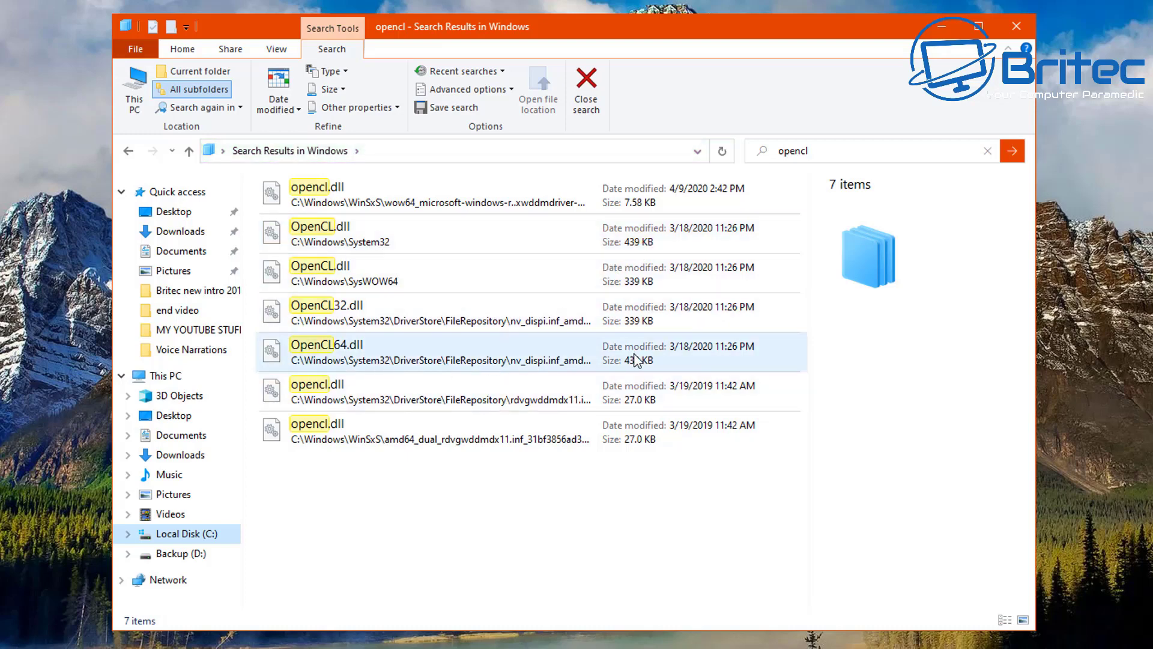
Copy OpenCL64.dll and open C:\Windows in a second File Explorer window.
{"action": "left_click", "coordinate": [450, 362]}
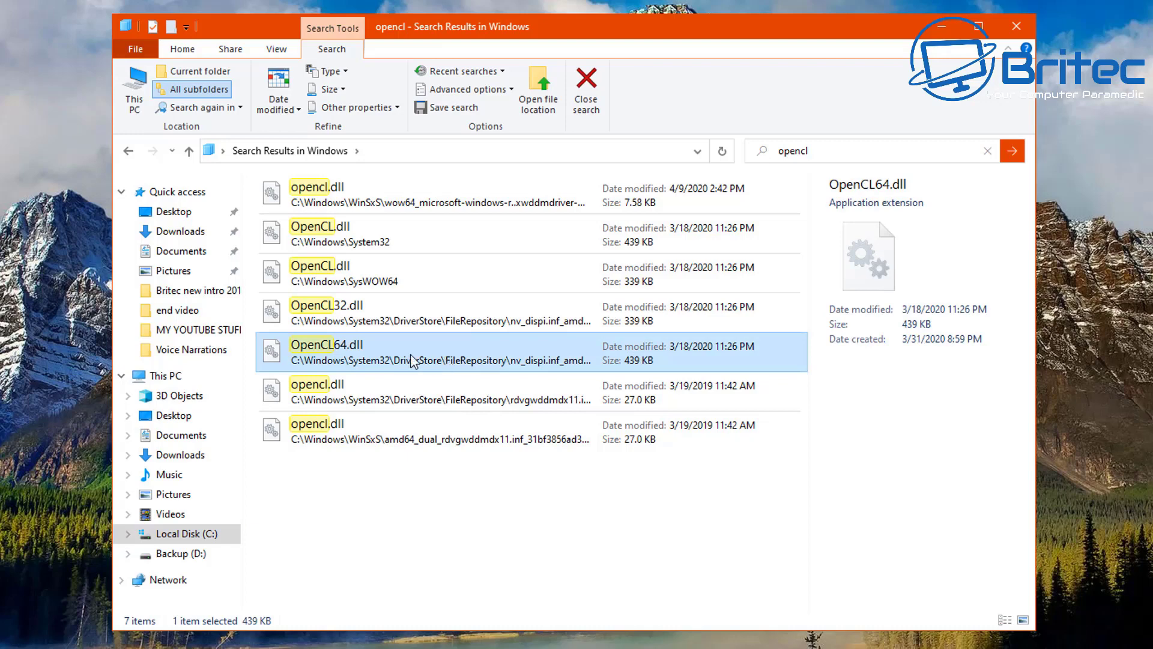
{"action": "right_click", "coordinate": [332, 359]}
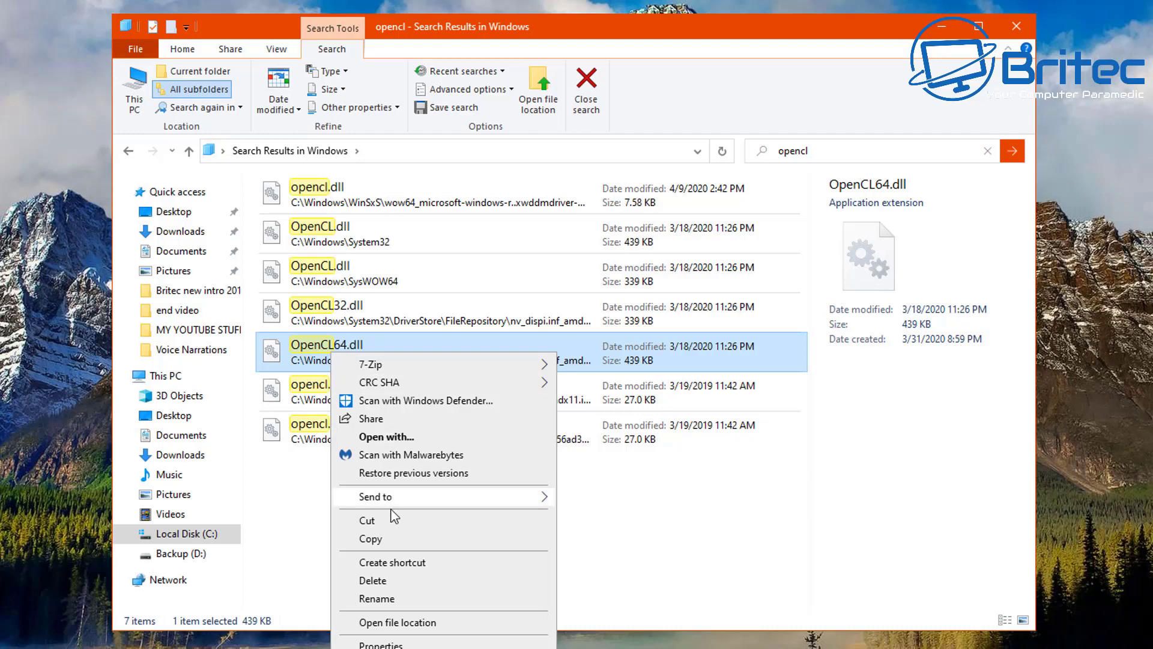
{"action": "left_click", "coordinate": [383, 539]}
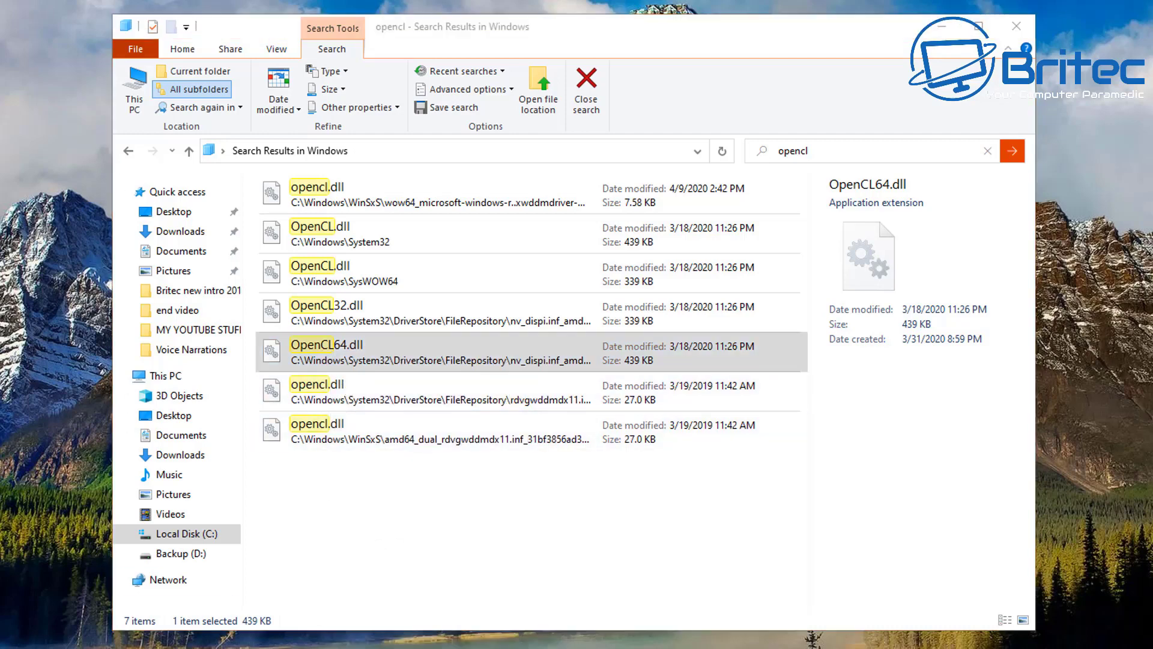
{"action": "key", "text": "super+e"}
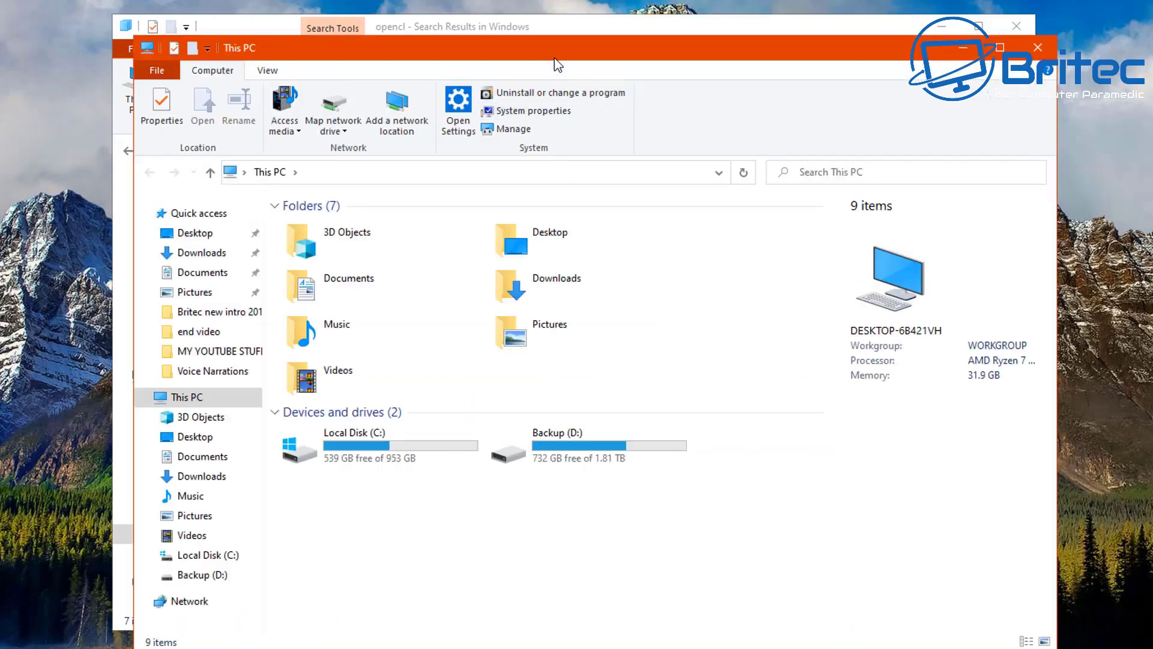
{"action": "left_click", "coordinate": [356, 428]}
{"action": "double_click", "coordinate": [356, 428]}
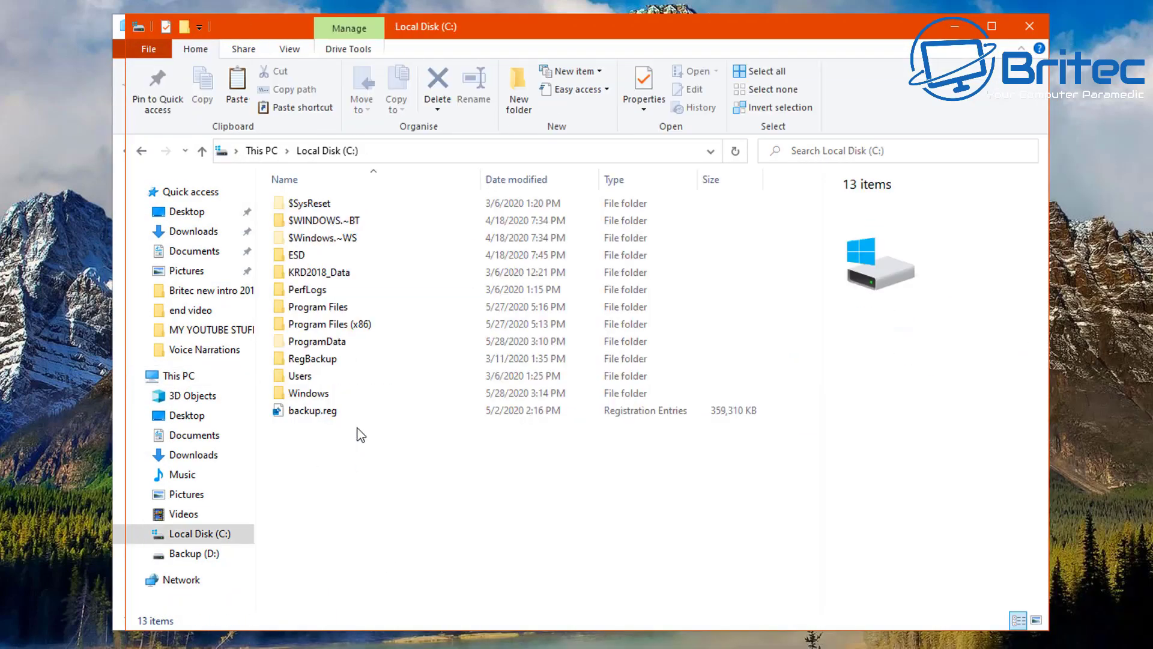
{"action": "double_click", "coordinate": [322, 396]}
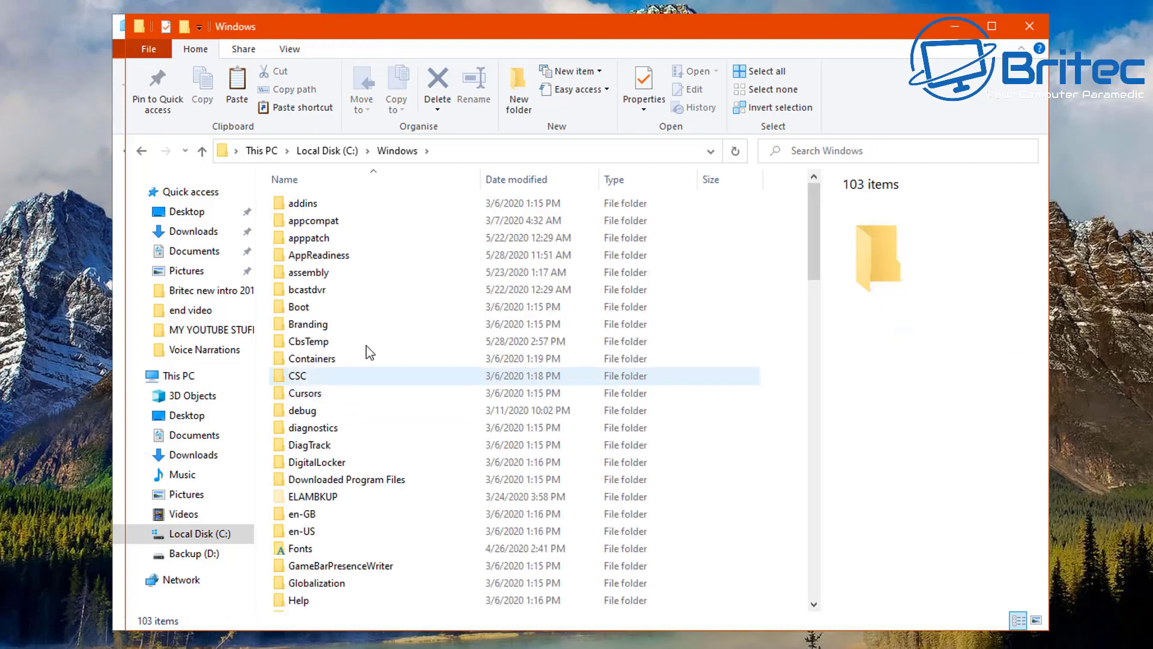
Paste the copied OpenCL64.dll into the System32 folder.
{"action": "key", "text": "Print"}
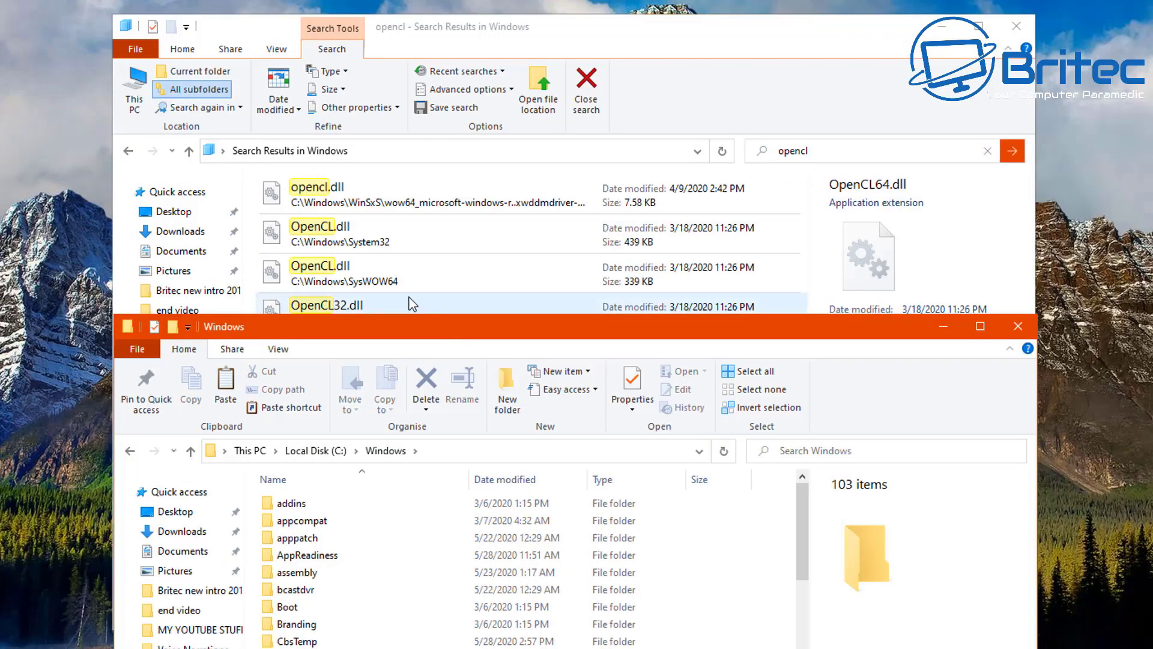
{"action": "left_click_drag", "start_coordinate": [411, 329], "coordinate": [405, 65]}
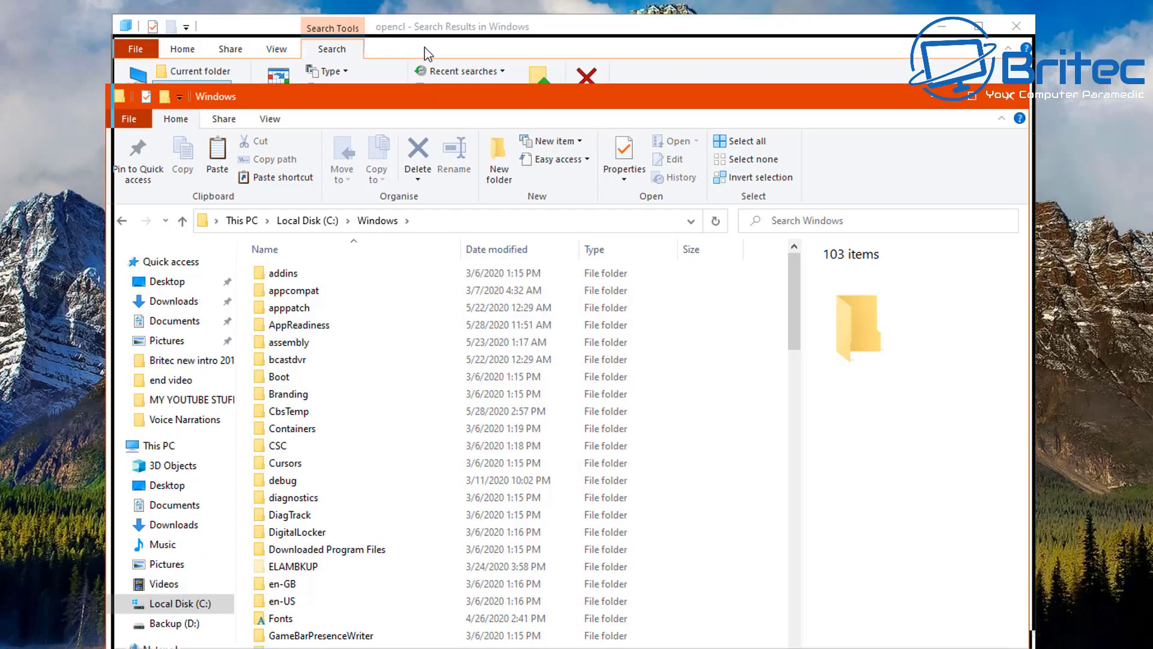
{"action": "left_click_drag", "start_coordinate": [421, 108], "coordinate": [429, 44]}
{"action": "scroll", "coordinate": [283, 528], "scroll_direction": "down", "scroll_amount": 13}
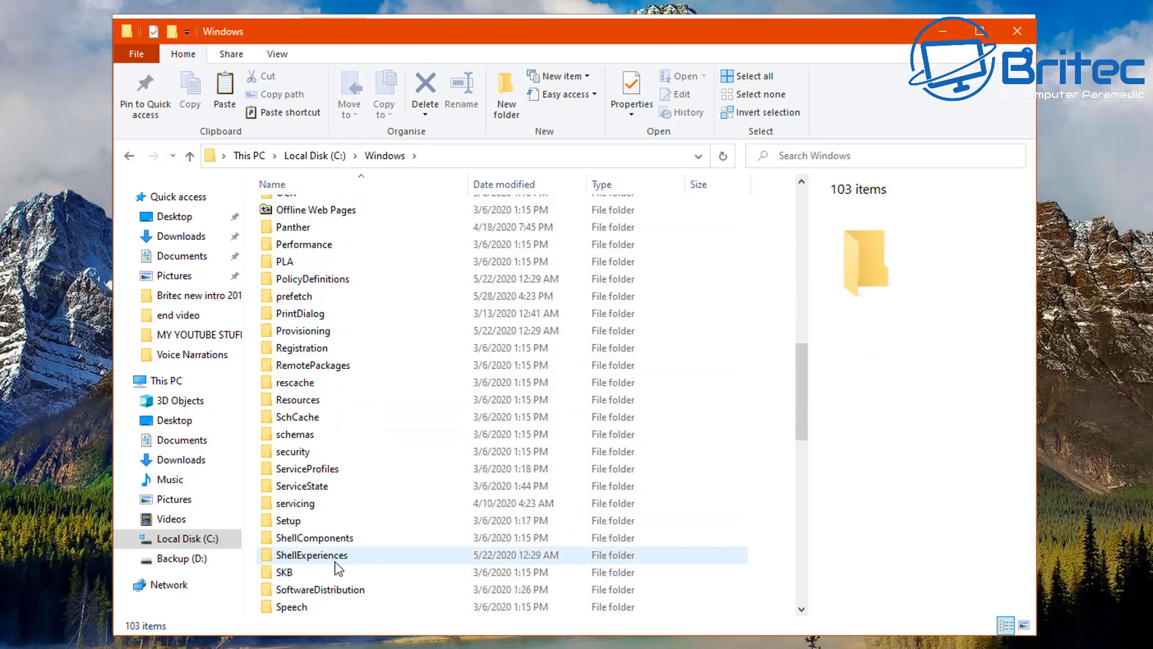
{"action": "scroll", "coordinate": [337, 568], "scroll_direction": "down", "scroll_amount": 2}
{"action": "double_click", "coordinate": [327, 556]}
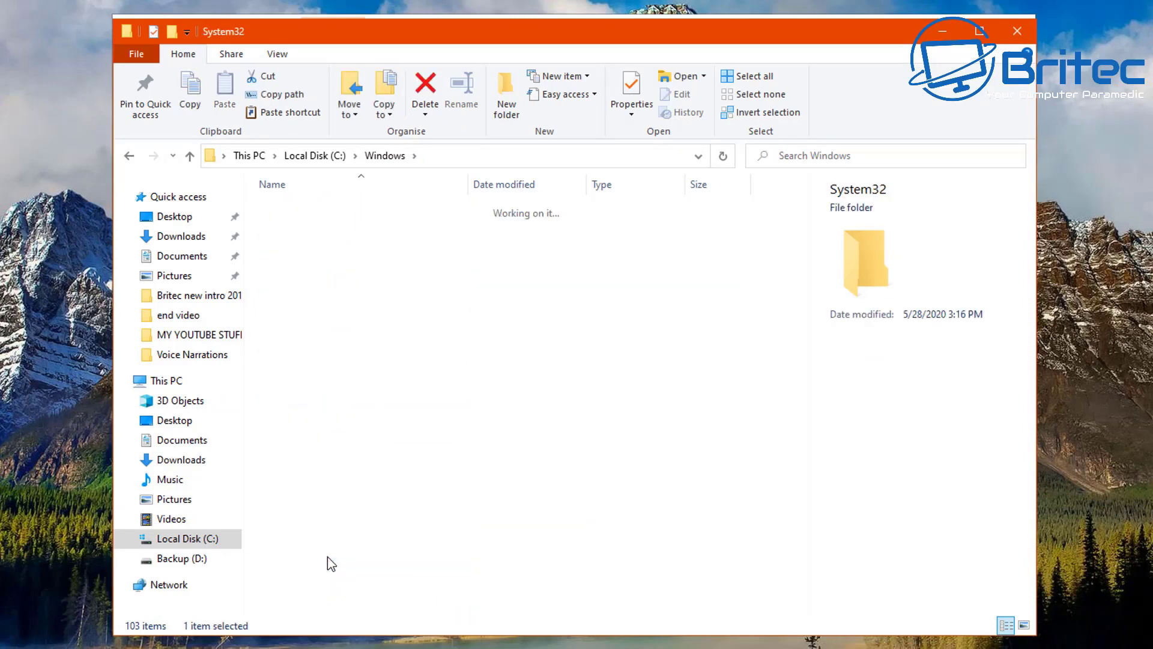
{"action": "scroll", "coordinate": [329, 562], "scroll_direction": "down", "scroll_amount": 4}
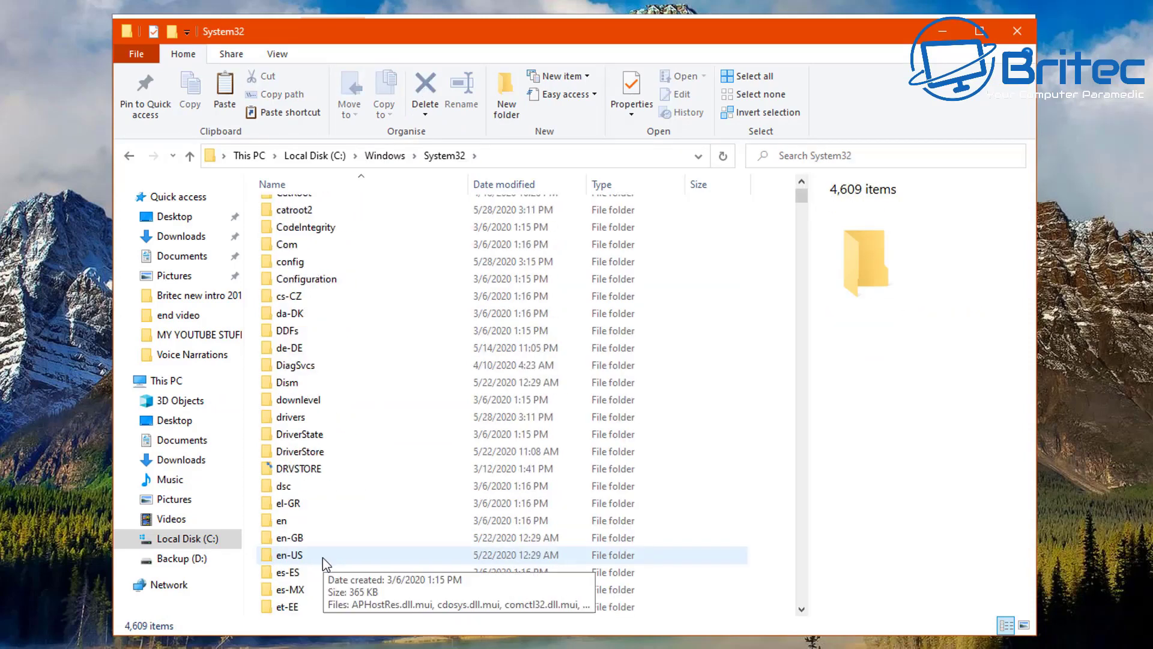
{"action": "right_click", "coordinate": [255, 553]}
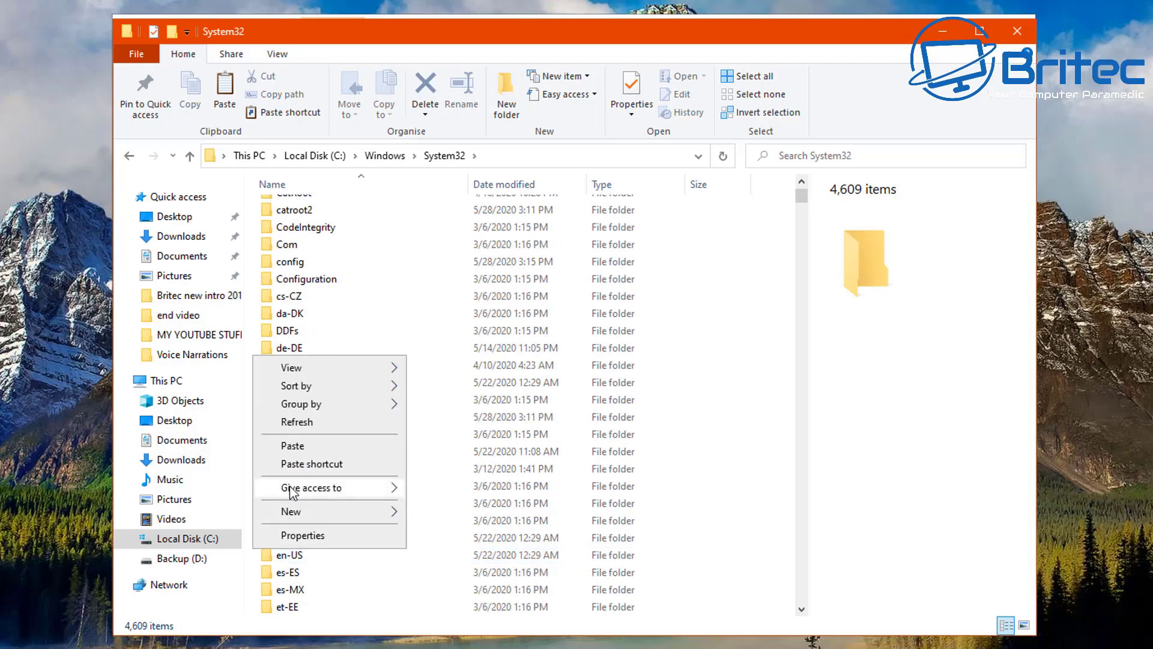
{"action": "left_click", "coordinate": [295, 448]}
Move the access-denied prompt aside and close both OpenCL.dll Properties windows.
{"action": "left_click_drag", "start_coordinate": [187, 101], "coordinate": [521, 300]}
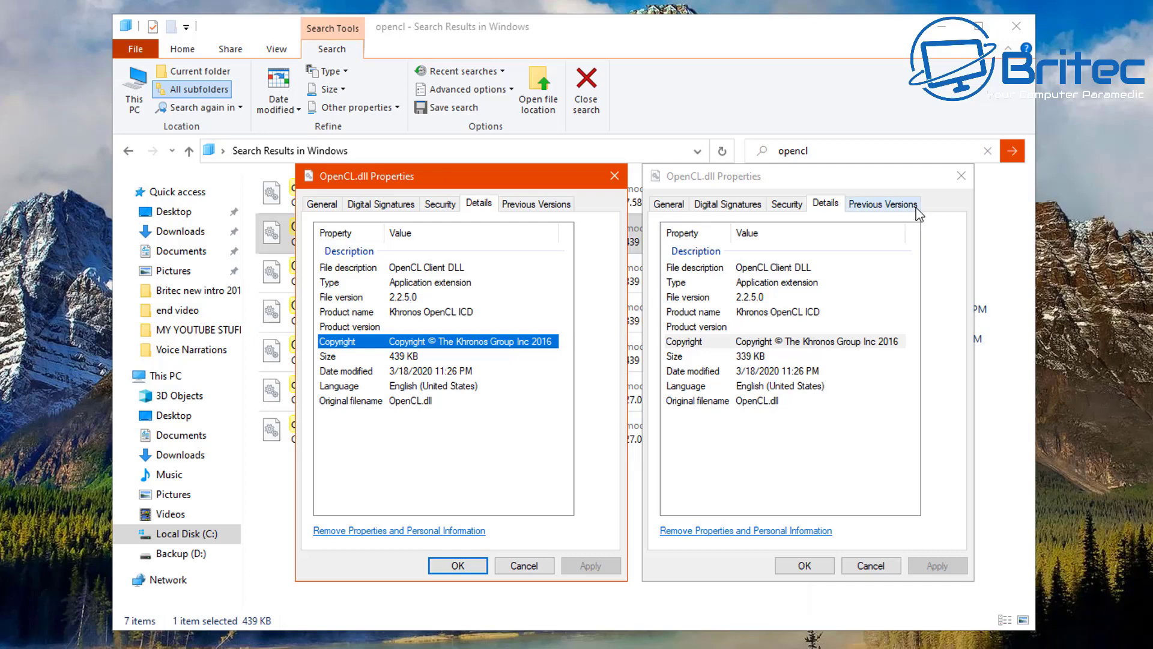
{"action": "left_click", "coordinate": [961, 175]}
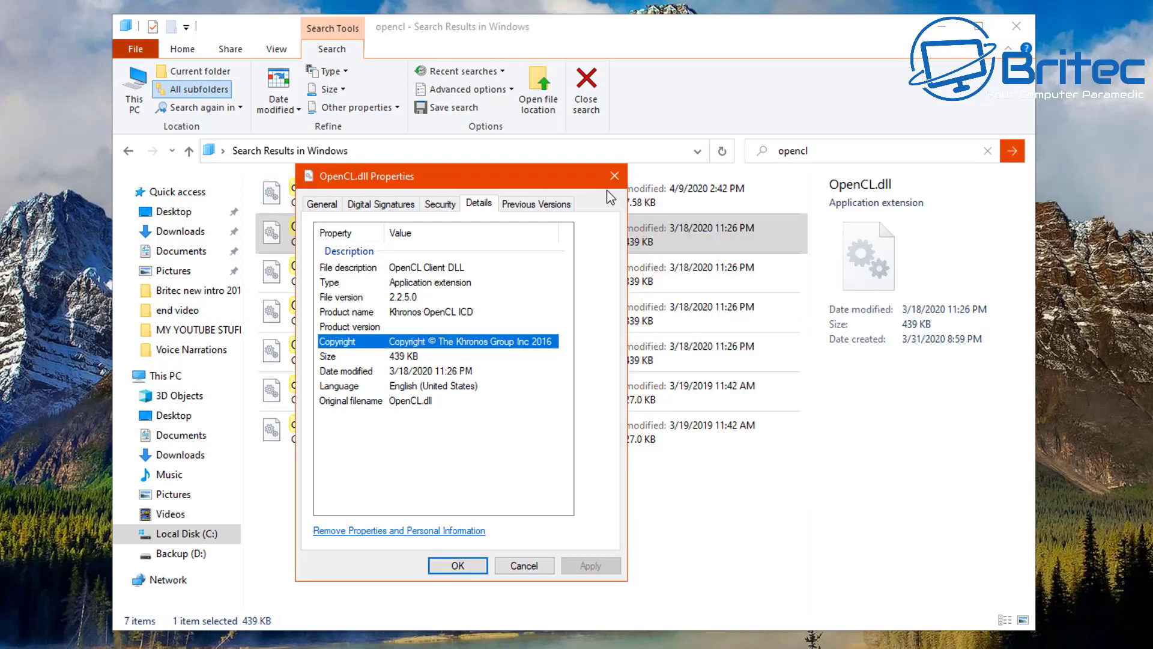
{"action": "left_click", "coordinate": [613, 176]}
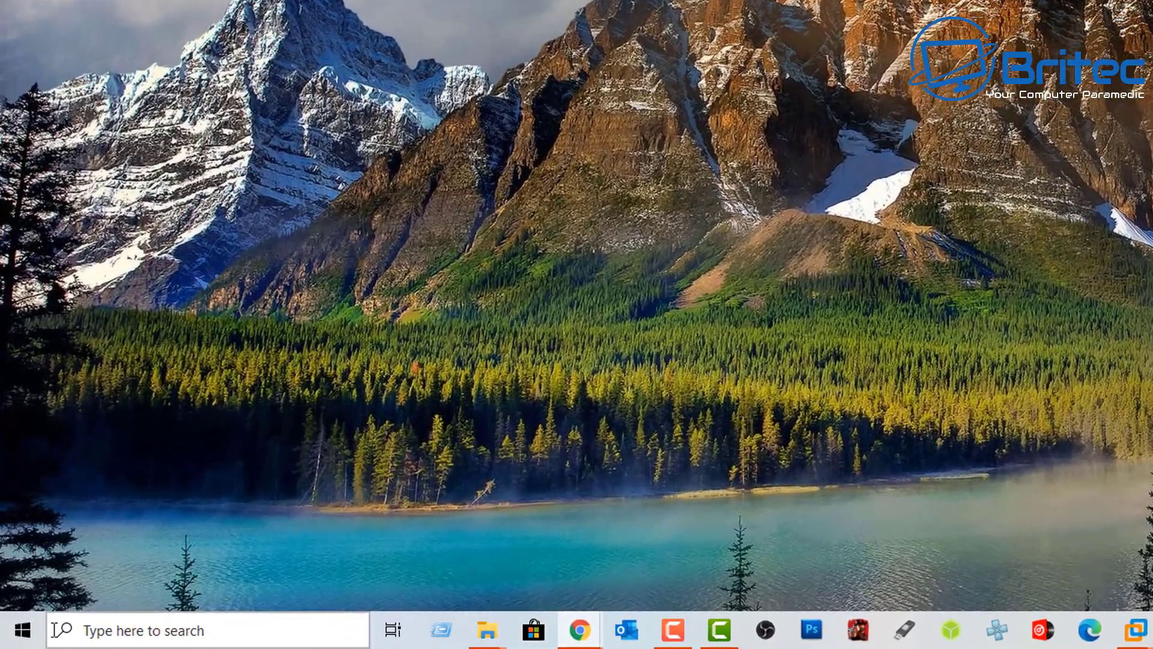
Open Device Manager from the Start menu and bring up actions for the GTX 1660 SUPER.
{"action": "right_click", "coordinate": [18, 642]}
{"action": "left_click", "coordinate": [131, 243]}
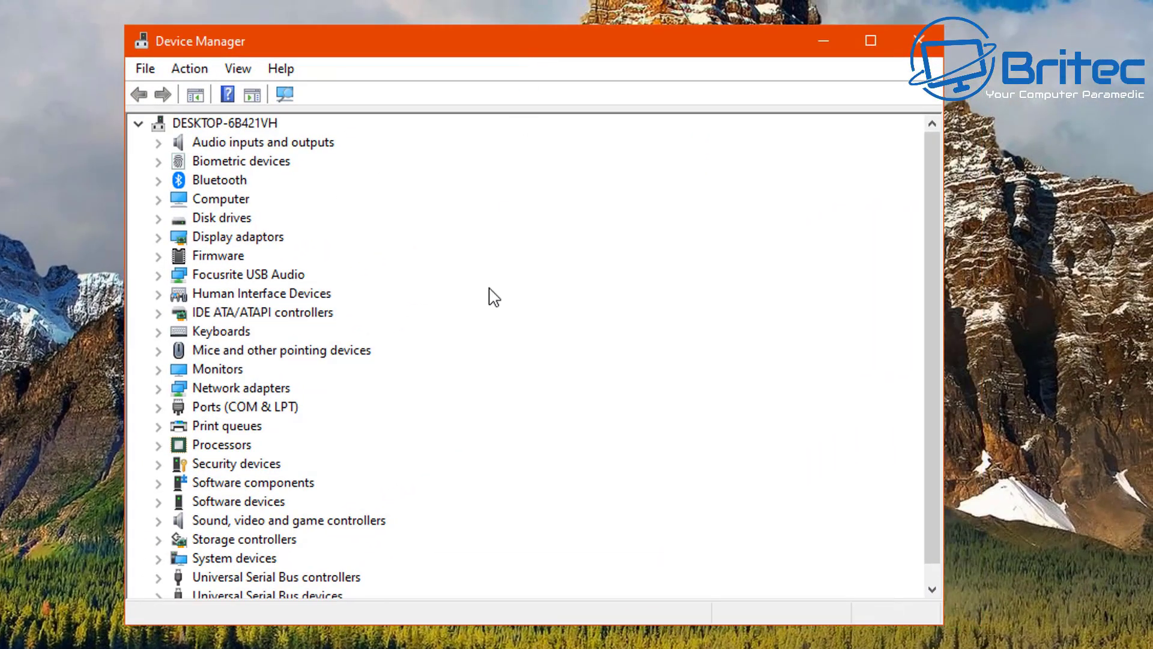
{"action": "left_click", "coordinate": [158, 238]}
{"action": "left_click", "coordinate": [292, 257]}
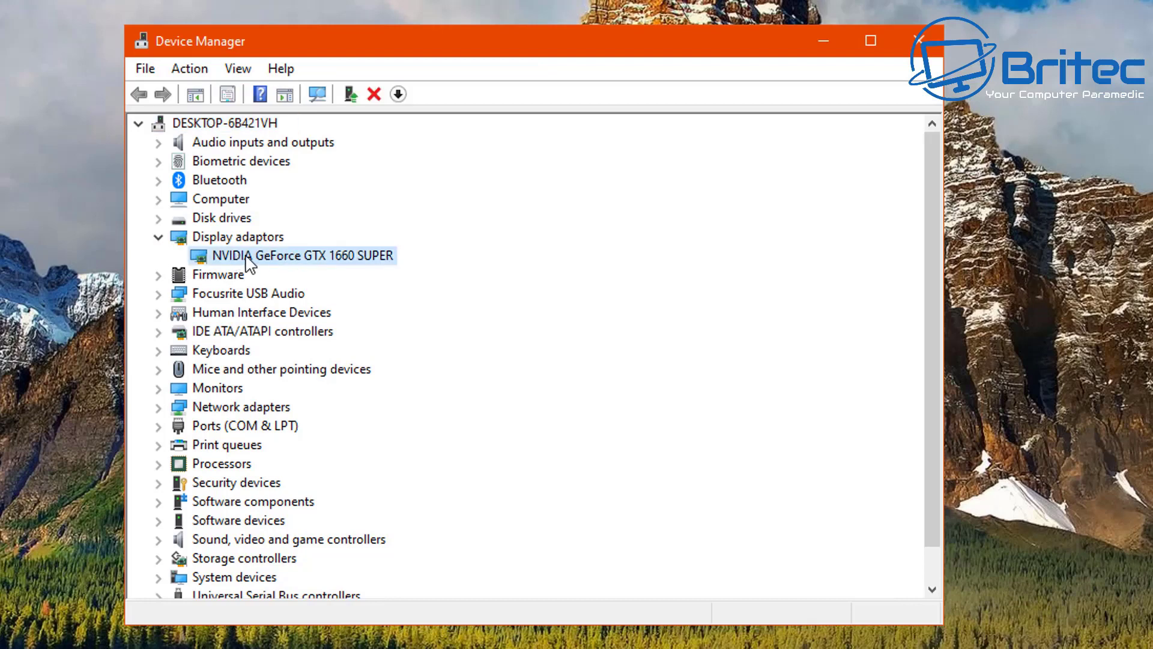
{"action": "right_click", "coordinate": [296, 254]}
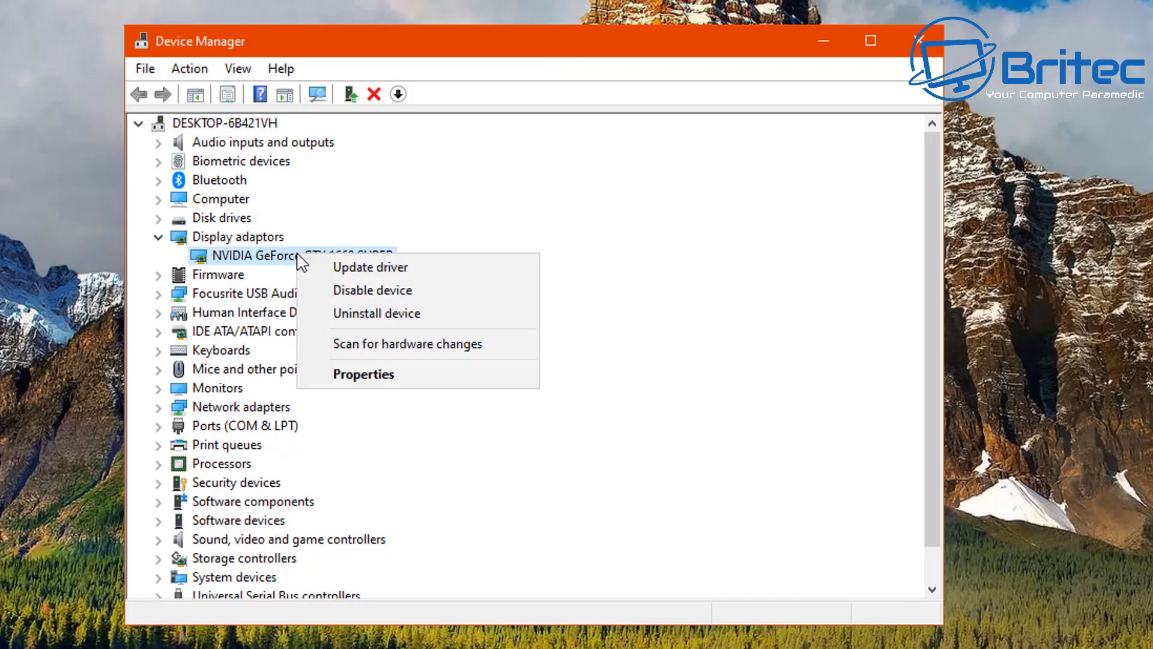
Run Update driver on the GTX 1660 SUPER using automatic search.
{"action": "left_click", "coordinate": [379, 270]}
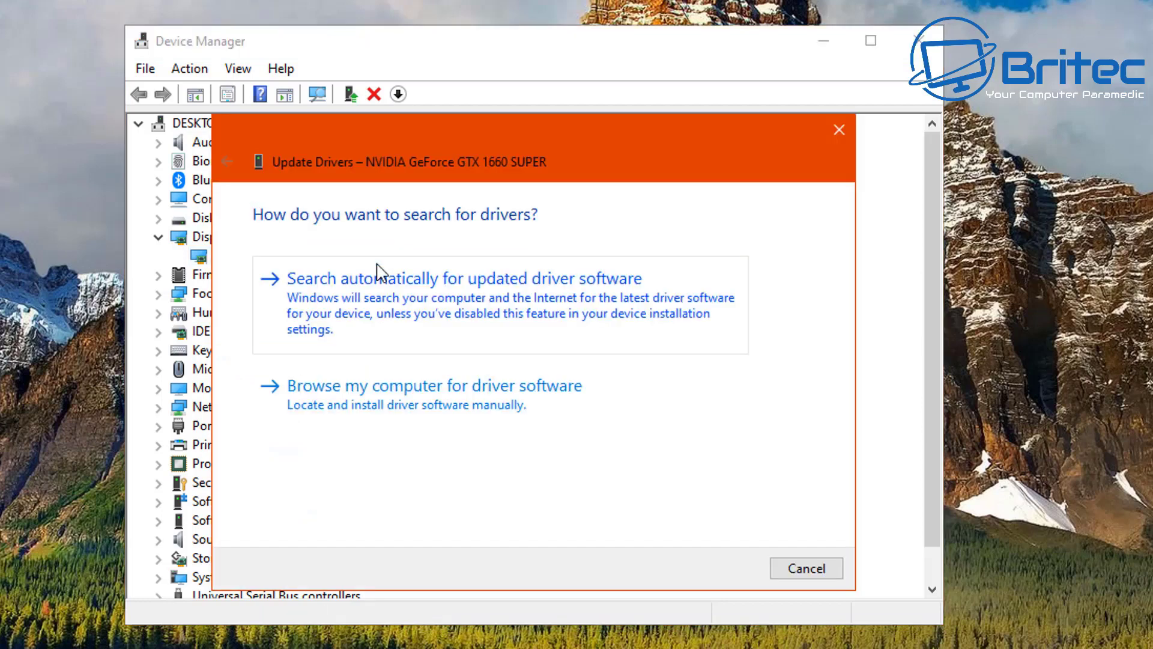
{"action": "left_click", "coordinate": [363, 313]}
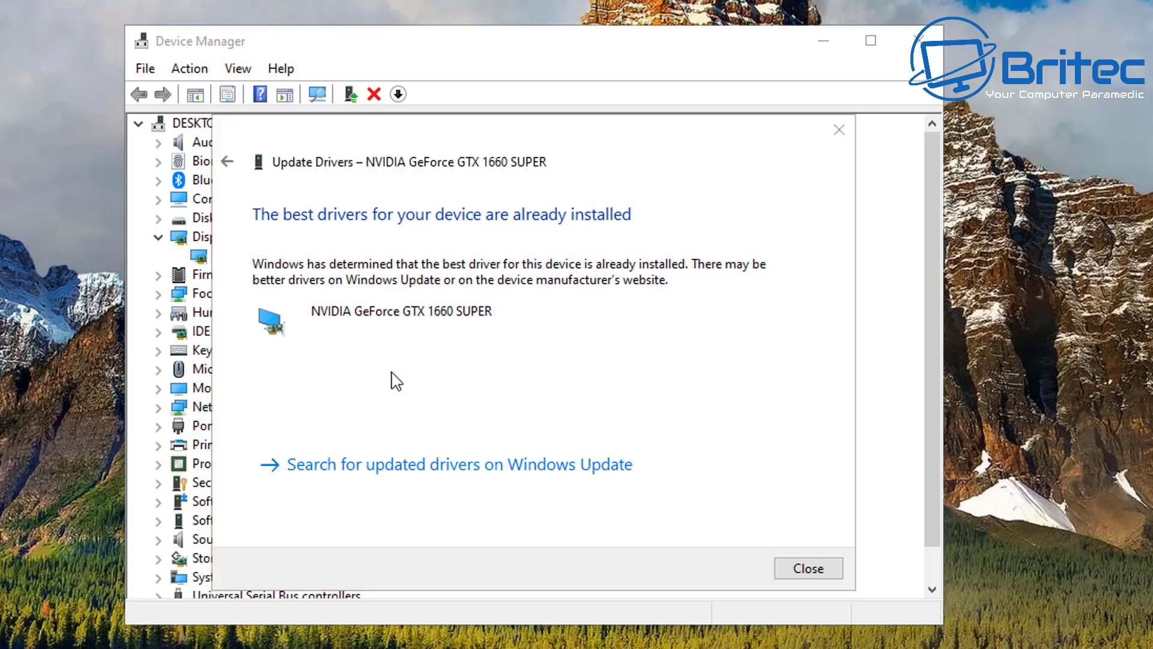
Start uninstalling the GTX 1660 SUPER, toggle driver deletion on and off, then cancel.
{"action": "left_click", "coordinate": [848, 127]}
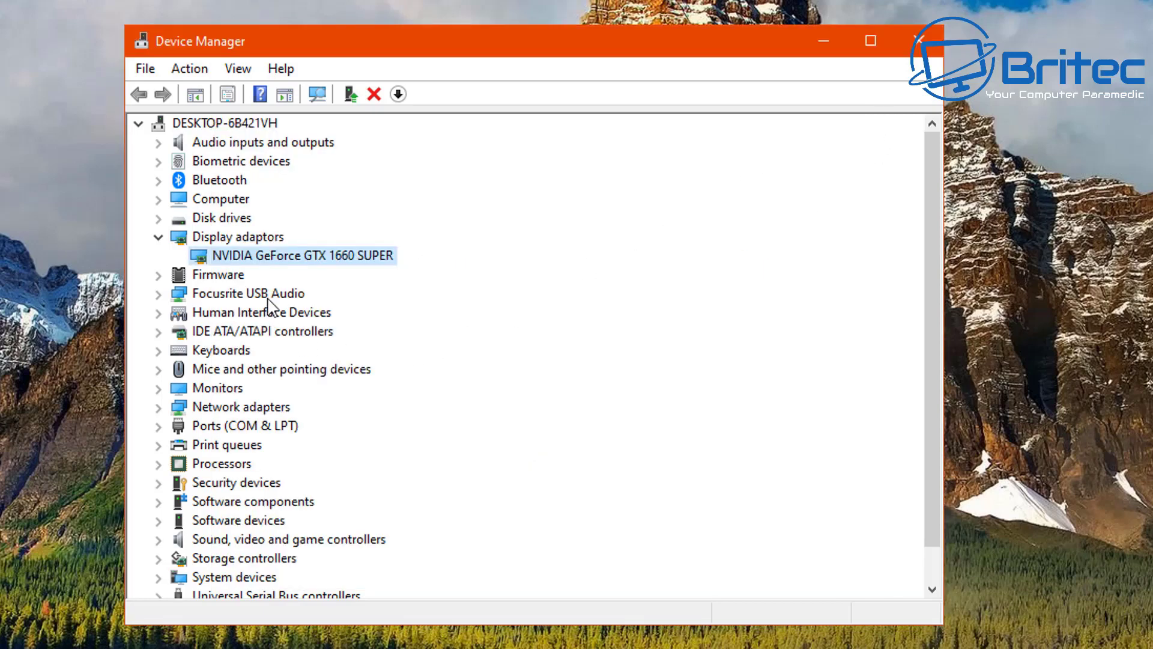
{"action": "right_click", "coordinate": [310, 259]}
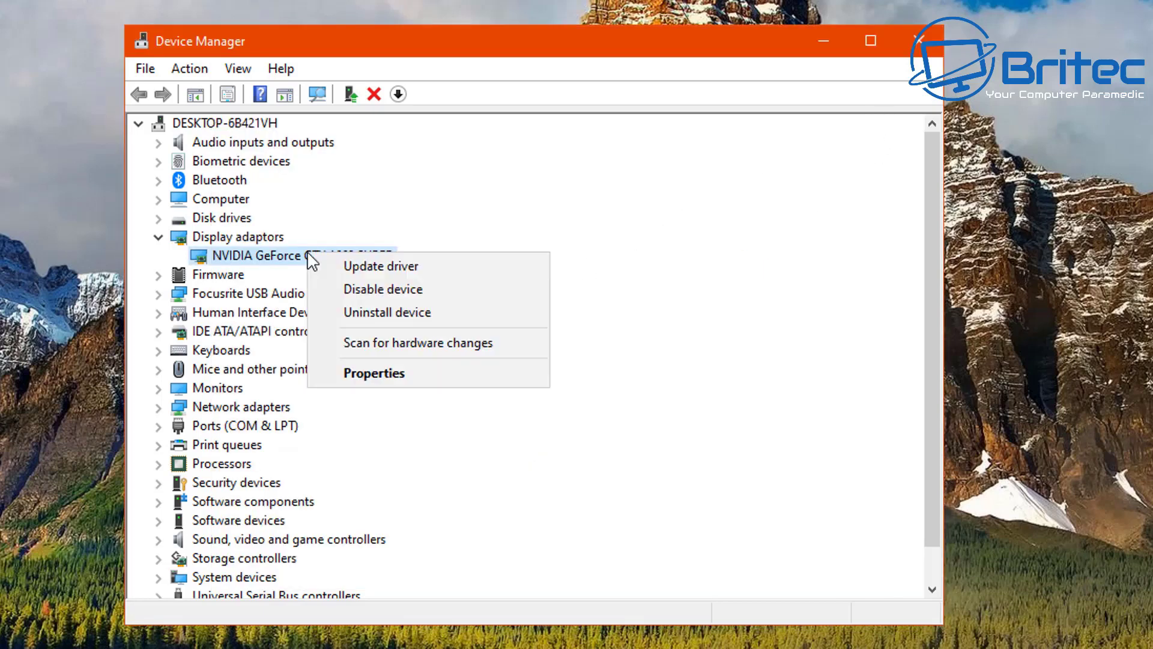
{"action": "left_click", "coordinate": [422, 320]}
{"action": "left_click_drag", "start_coordinate": [575, 223], "coordinate": [528, 221]}
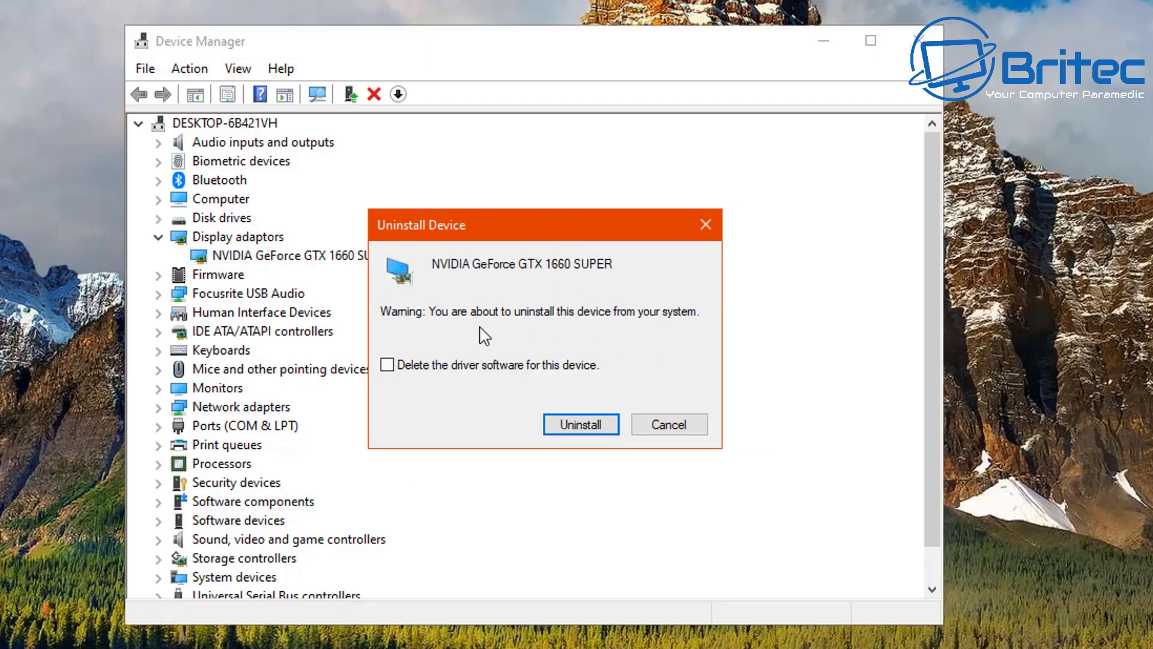
{"action": "left_click", "coordinate": [387, 366]}
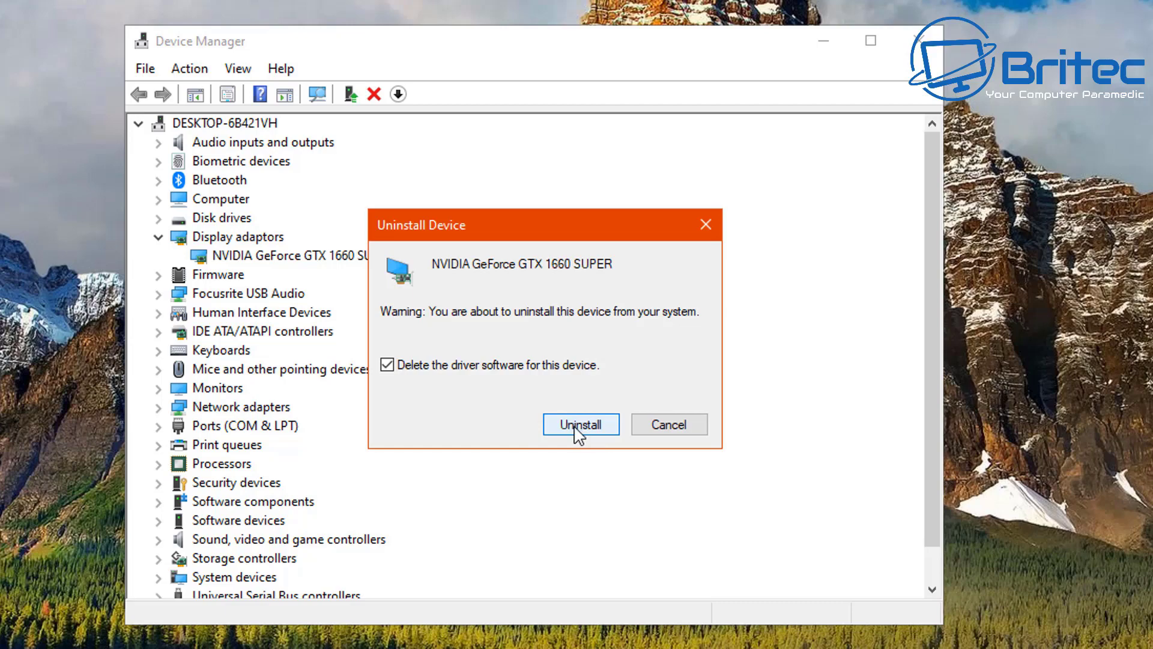
{"action": "left_click", "coordinate": [387, 365]}
{"action": "left_click", "coordinate": [636, 428]}
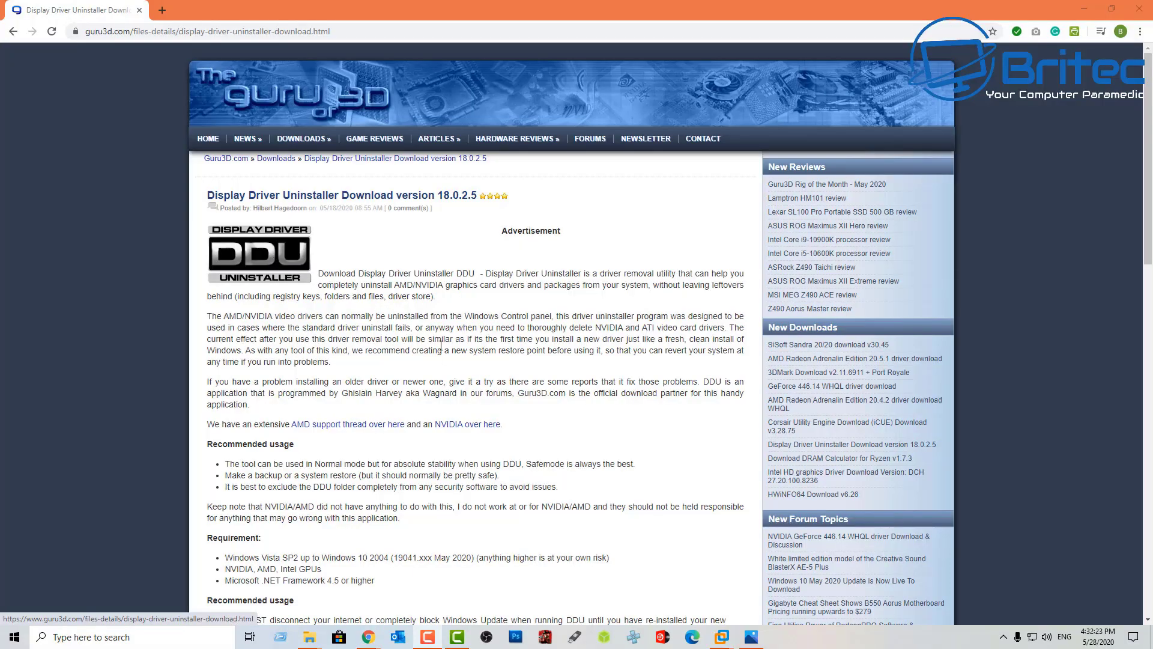
Download the DDU zip from a Guru3D download mirror and open the archive.
{"action": "scroll", "coordinate": [432, 379], "scroll_direction": "down", "scroll_amount": 3}
{"action": "scroll", "coordinate": [433, 379], "scroll_direction": "down", "scroll_amount": 7}
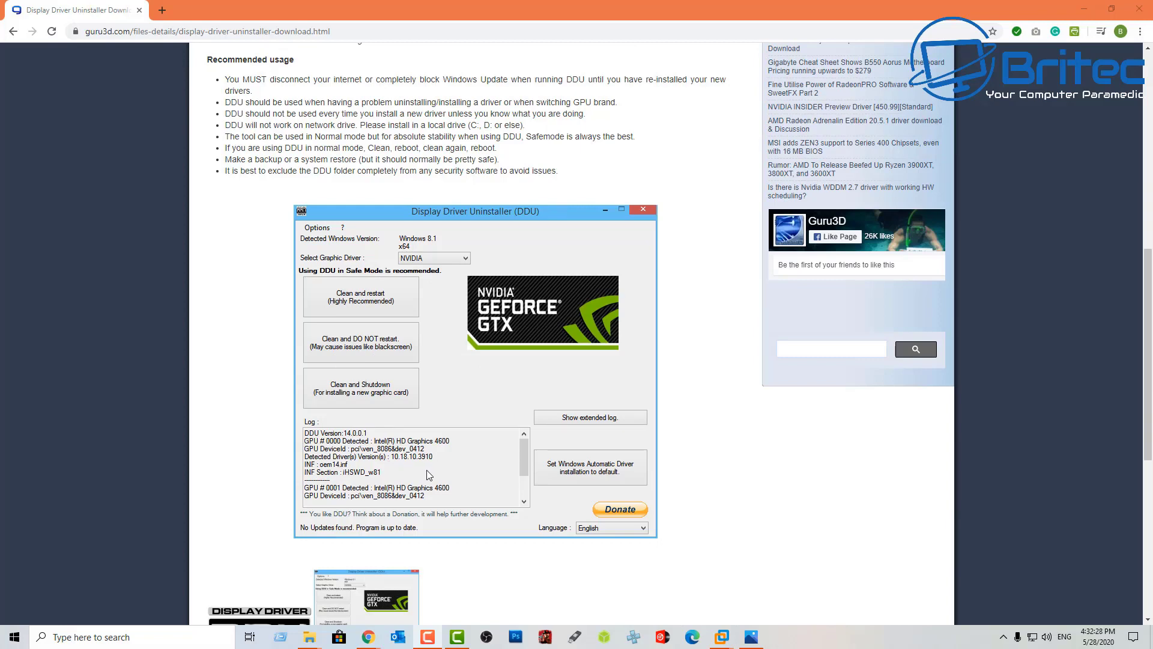
{"action": "scroll", "coordinate": [429, 474], "scroll_direction": "down", "scroll_amount": 2}
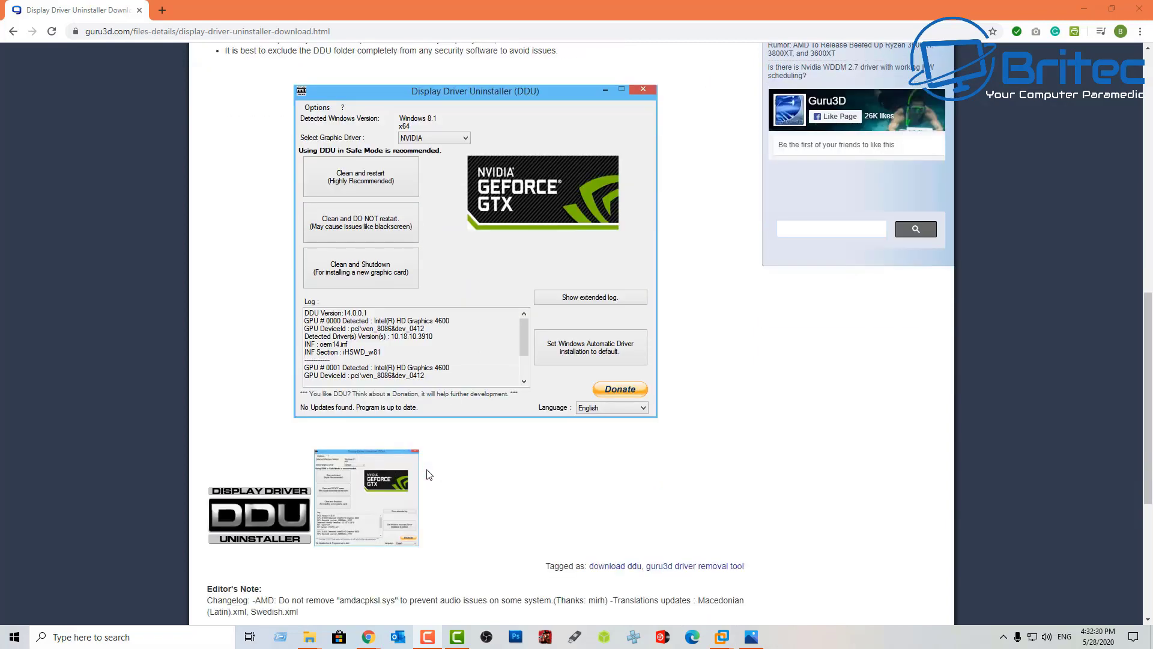
{"action": "scroll", "coordinate": [430, 474], "scroll_direction": "down", "scroll_amount": 2}
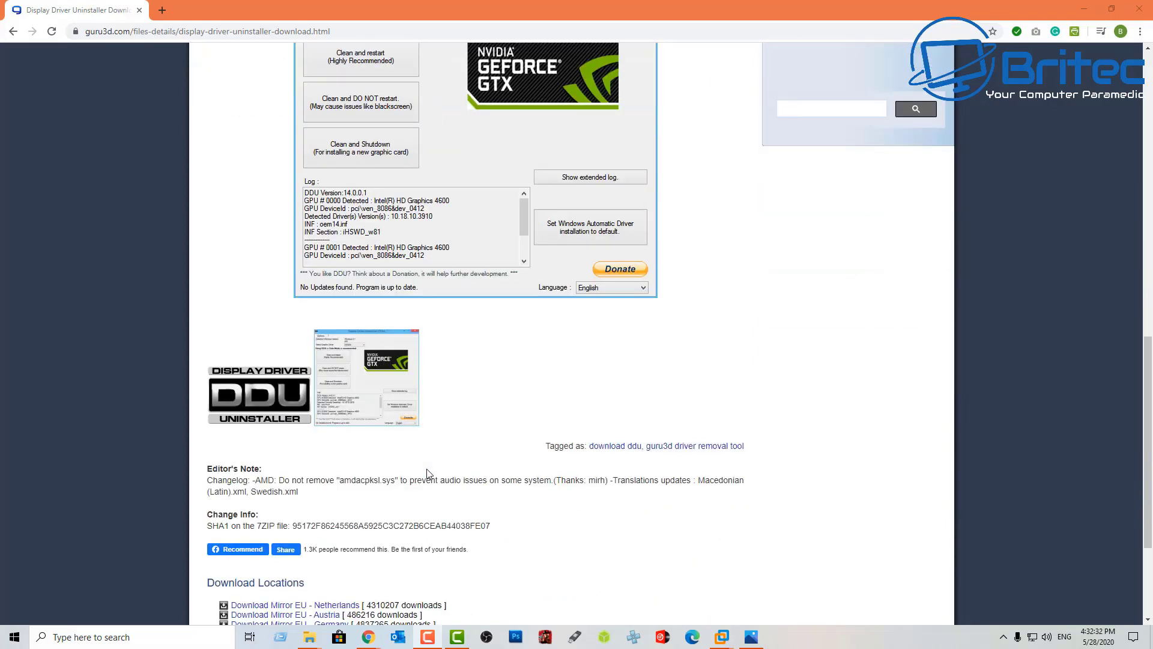
{"action": "scroll", "coordinate": [428, 475], "scroll_direction": "down", "scroll_amount": 2}
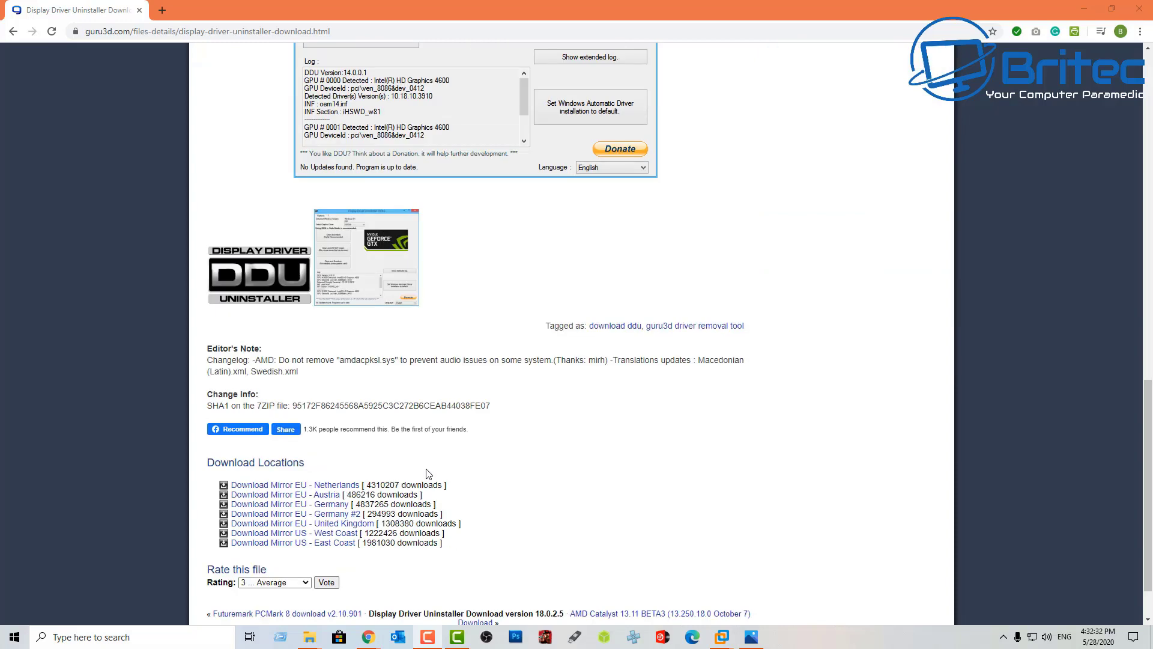
{"action": "left_click", "coordinate": [260, 488]}
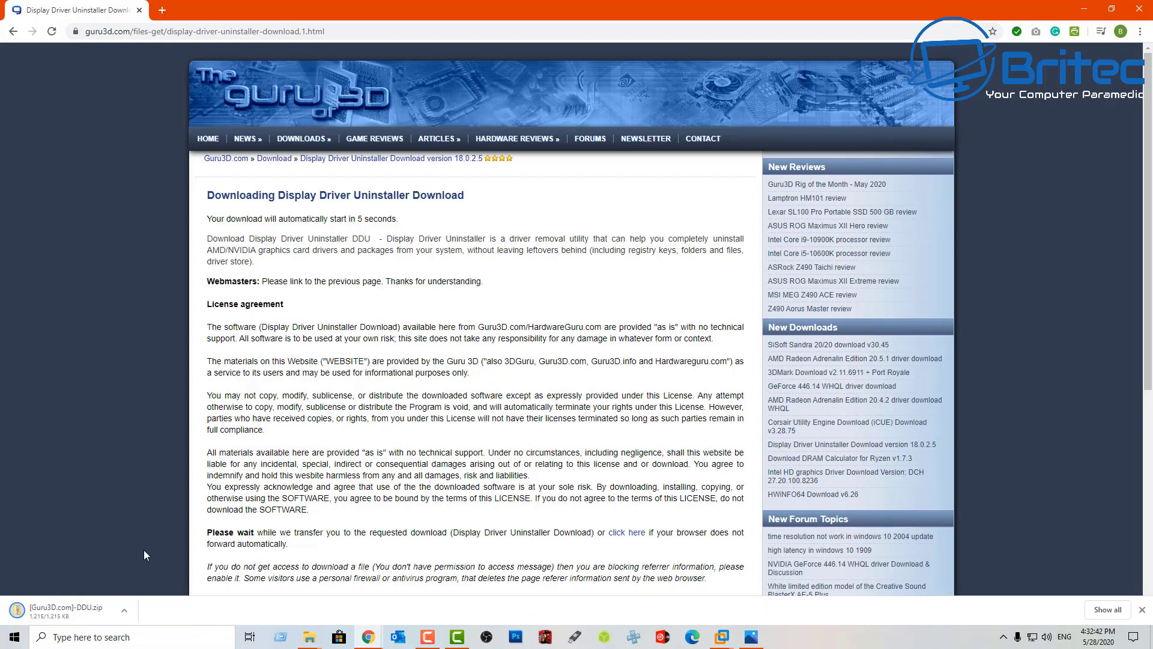
{"action": "left_click", "coordinate": [60, 611]}
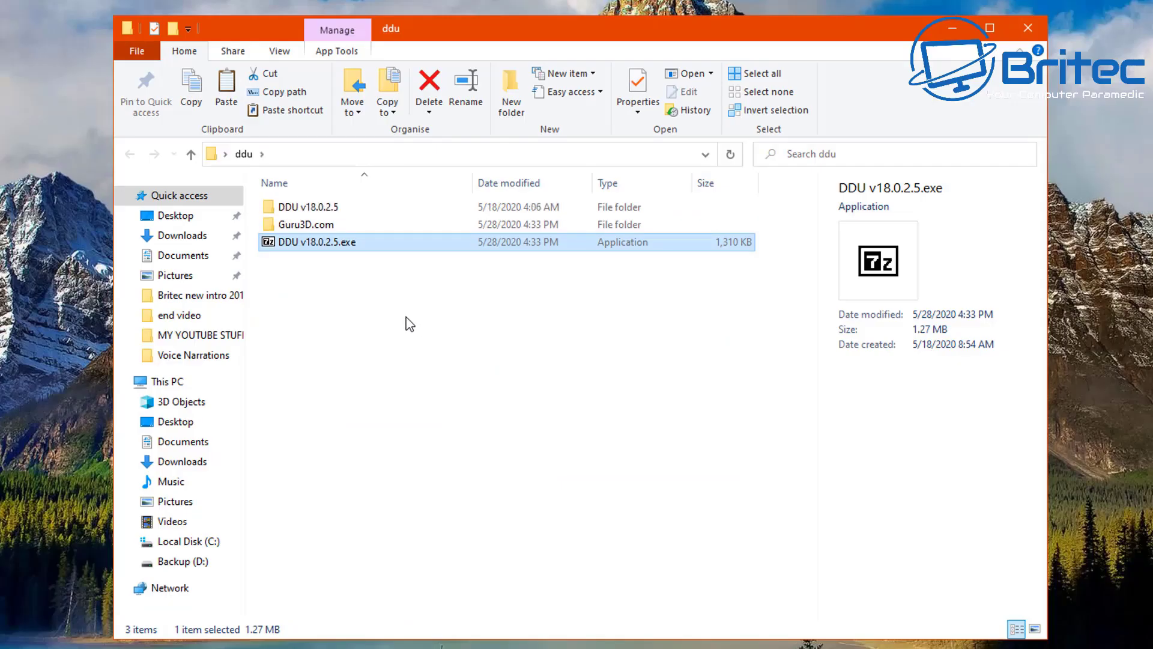
Run Display Driver Uninstaller from the DDU v18.0.2.5 folder and minimise File Explorer.
{"action": "double_click", "coordinate": [329, 210]}
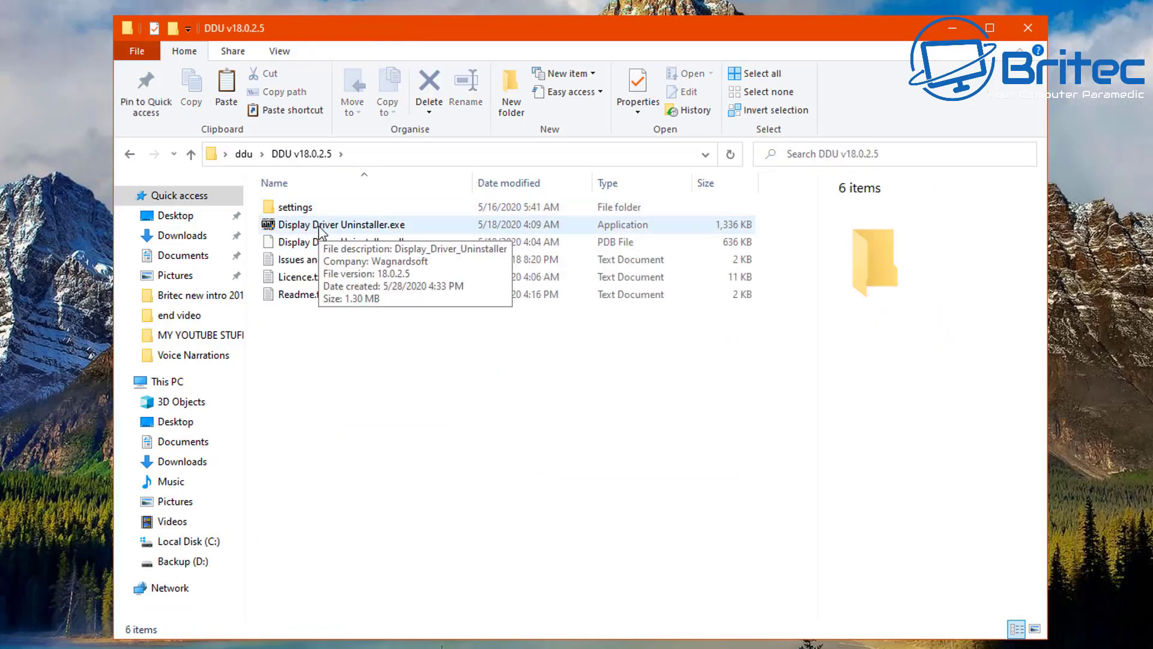
{"action": "left_click", "coordinate": [319, 227]}
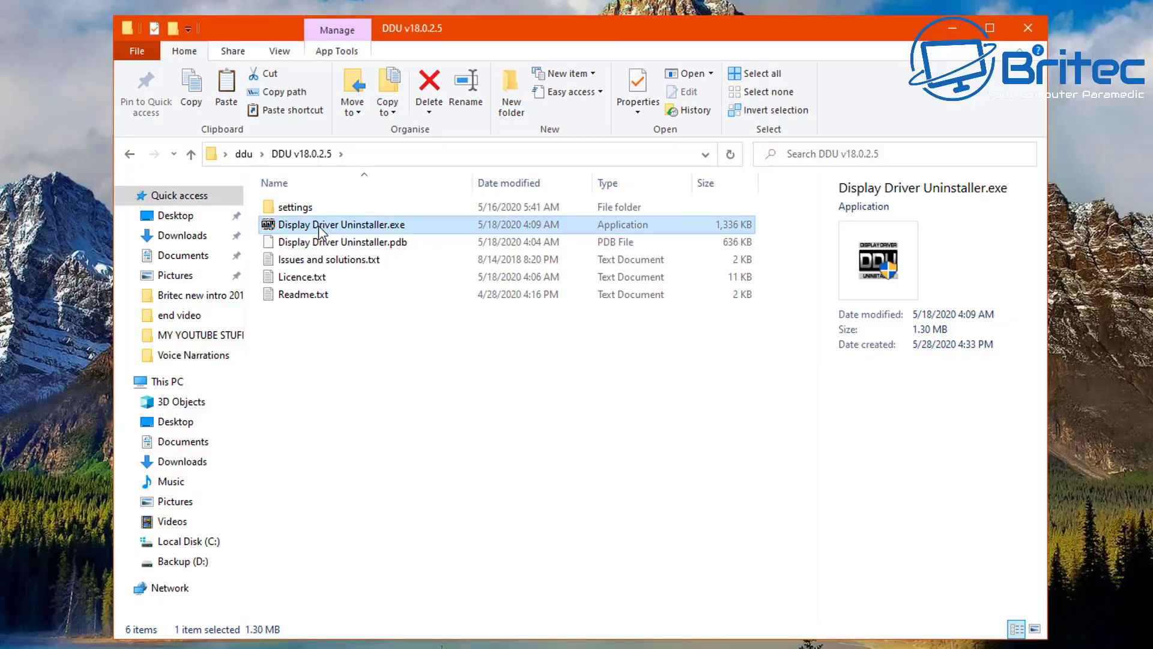
{"action": "double_click", "coordinate": [319, 228]}
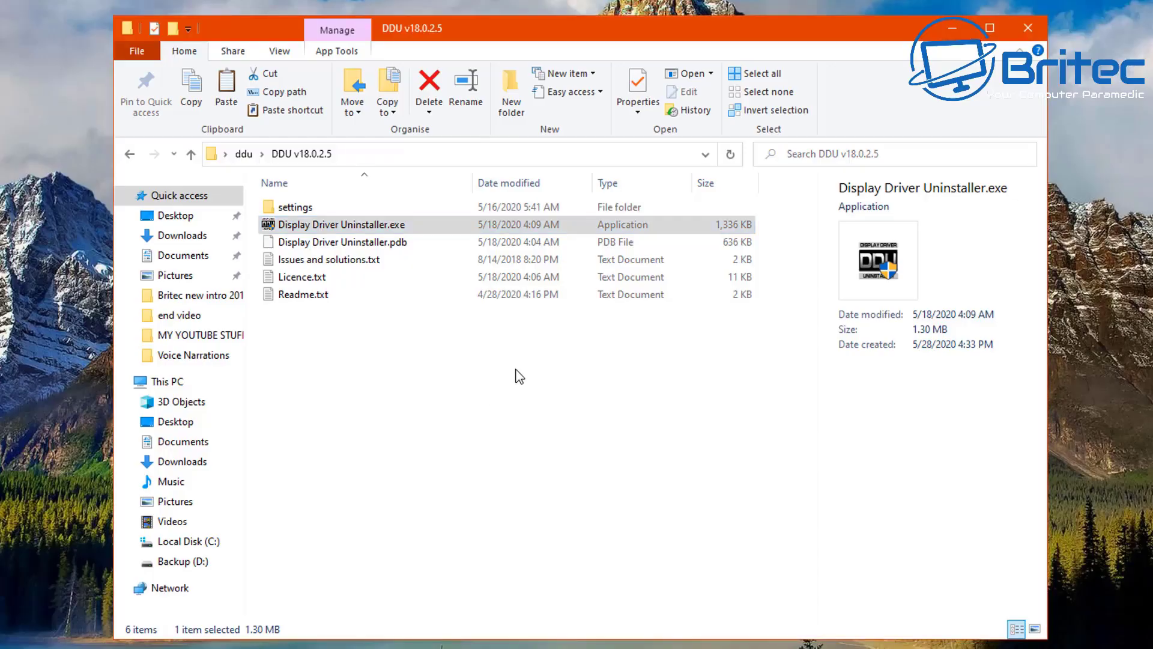
{"action": "left_click", "coordinate": [953, 28]}
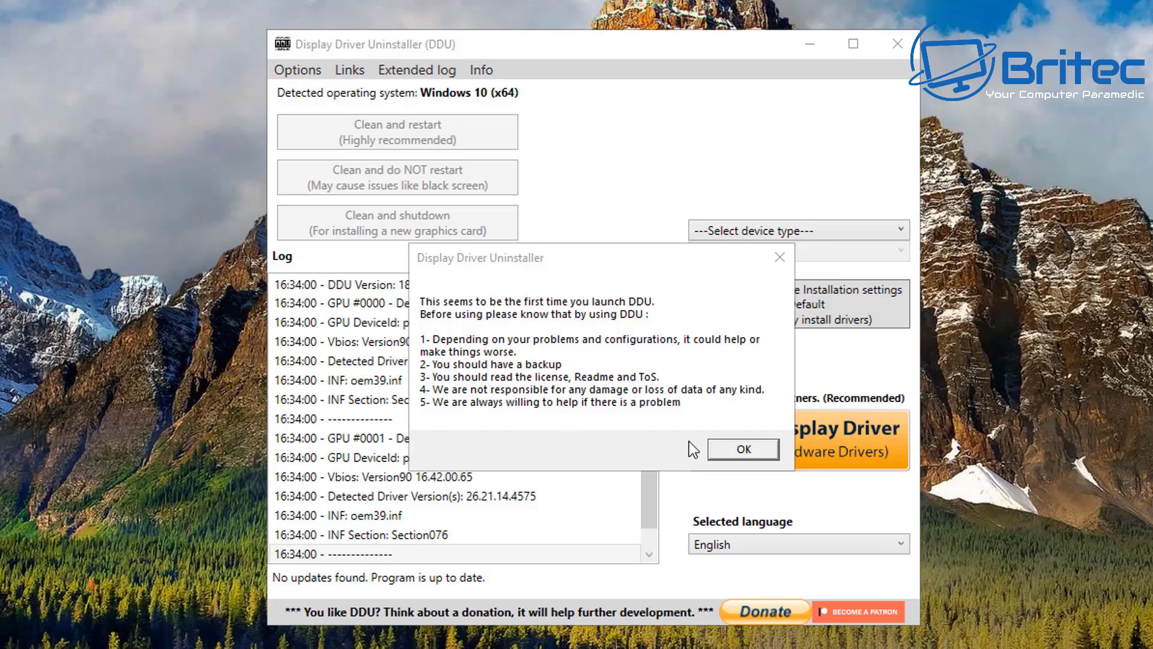
Dismiss DDU's first-launch warning and close its Options window.
{"action": "left_click", "coordinate": [736, 450]}
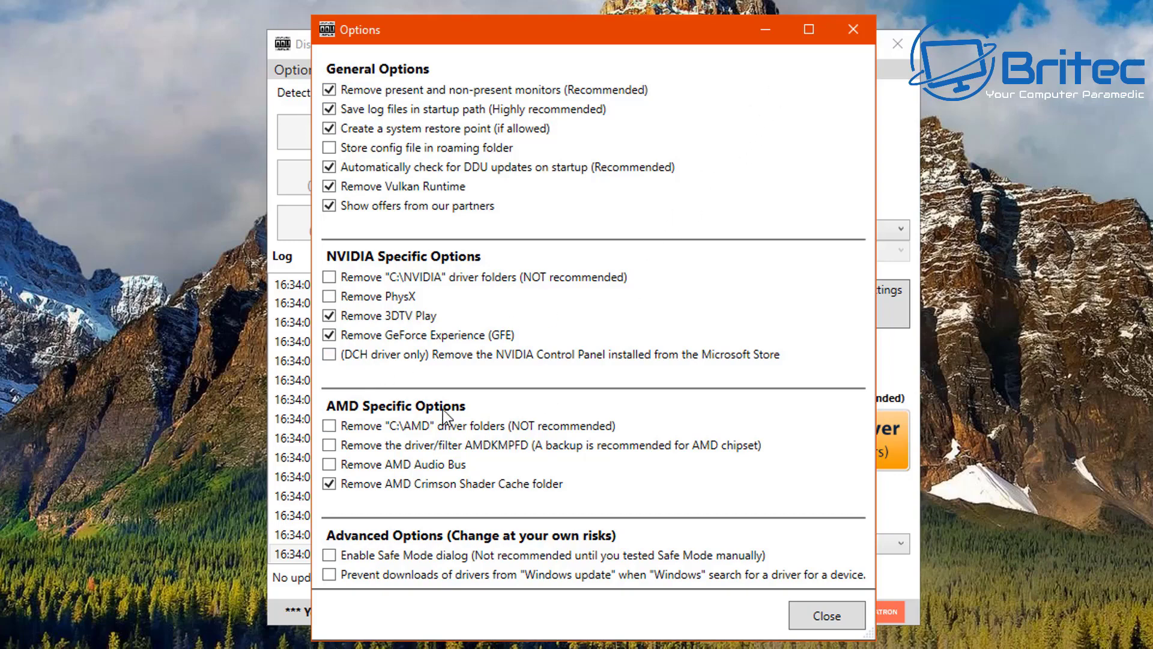
{"action": "left_click", "coordinate": [861, 32]}
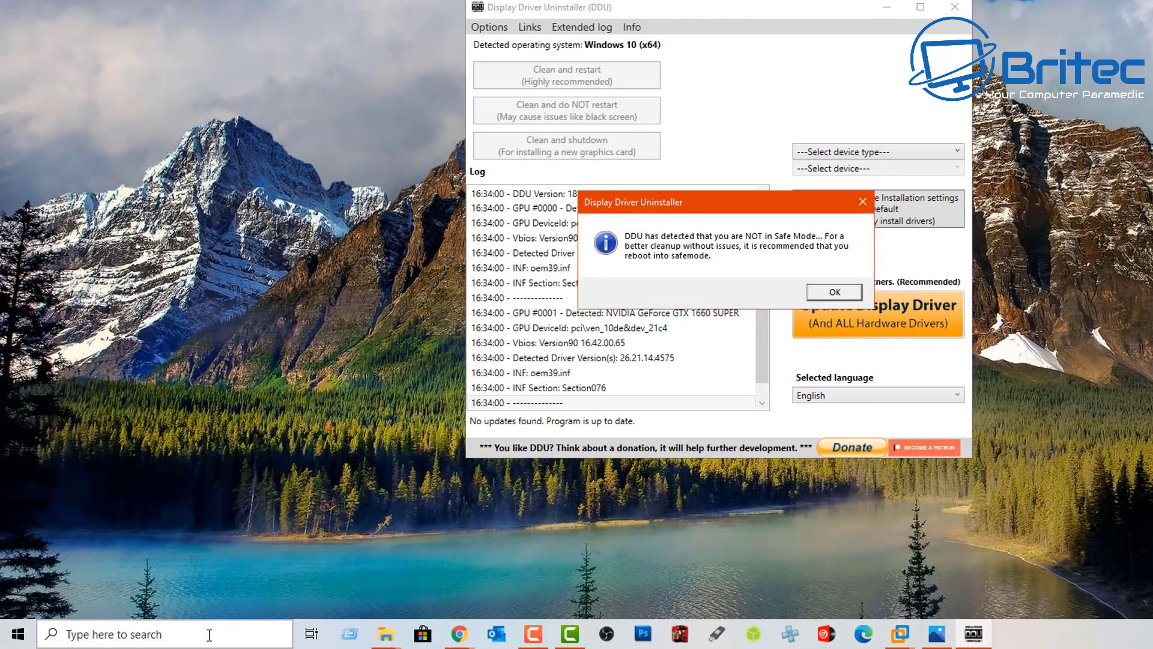
Open System Configuration via msconfig and select Safe boot with Network on the Boot tab.
{"action": "left_click", "coordinate": [209, 634]}
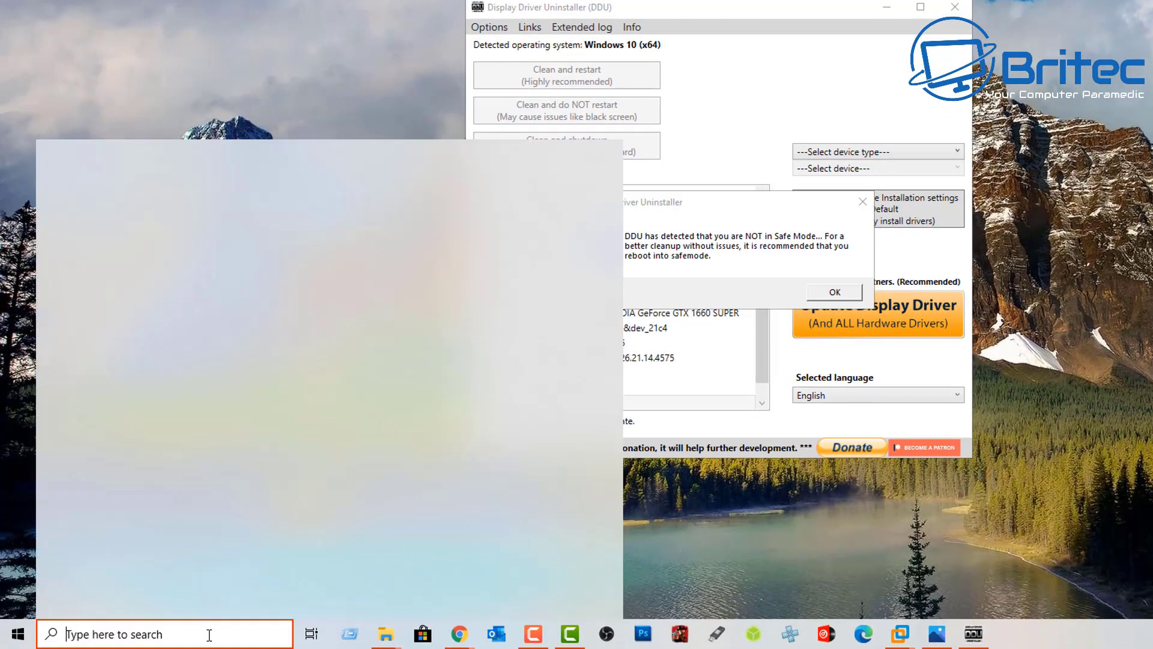
{"action": "type", "text": "msconfig"}
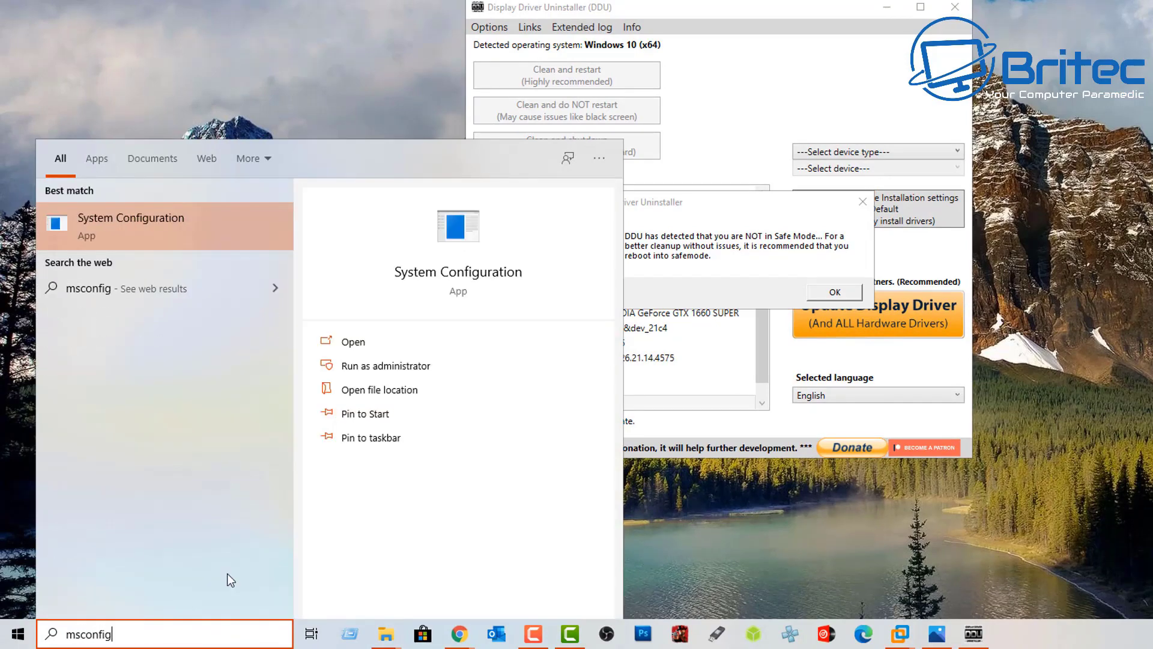
{"action": "left_click", "coordinate": [184, 229]}
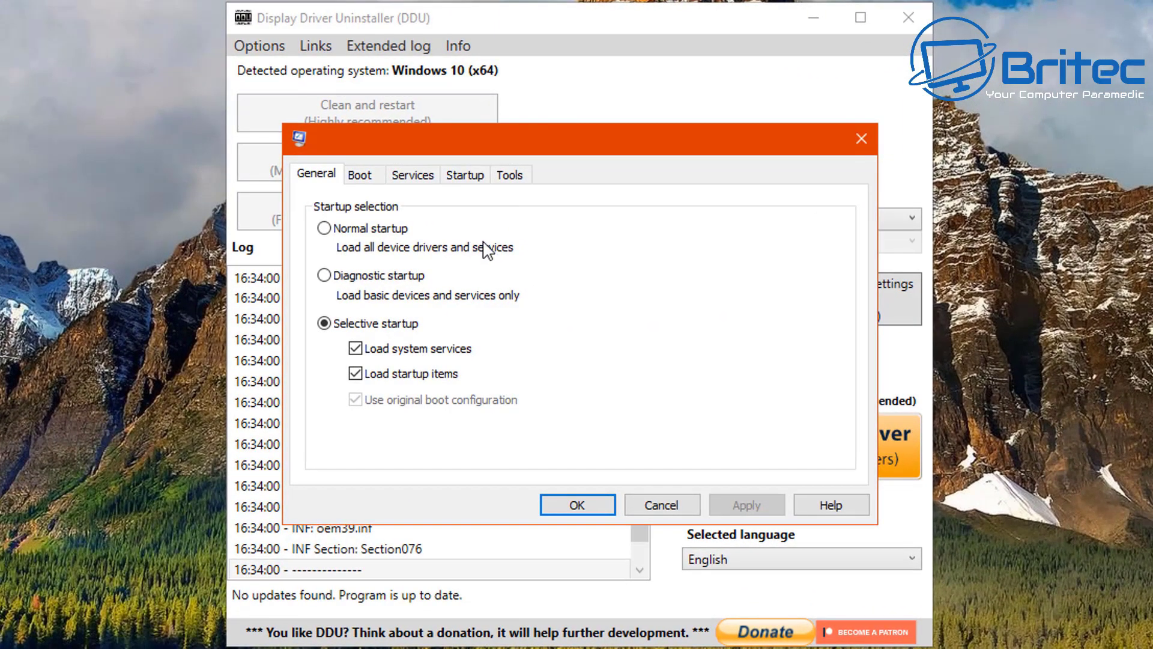
{"action": "left_click", "coordinate": [363, 177]}
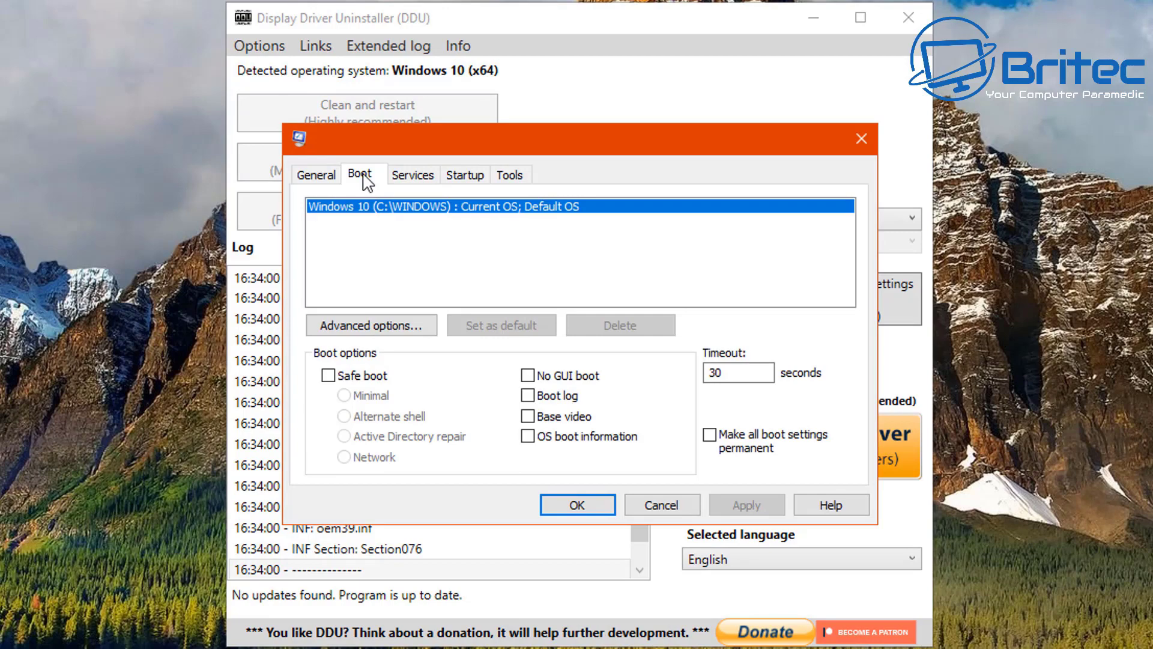
{"action": "left_click", "coordinate": [328, 375]}
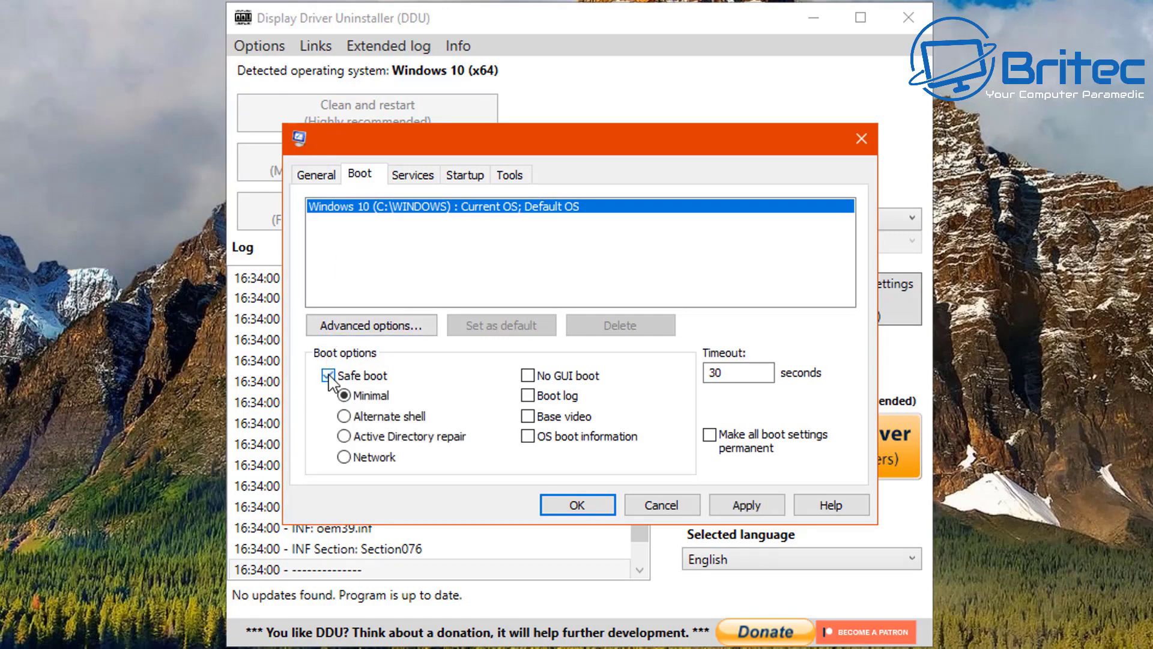
{"action": "left_click", "coordinate": [344, 460]}
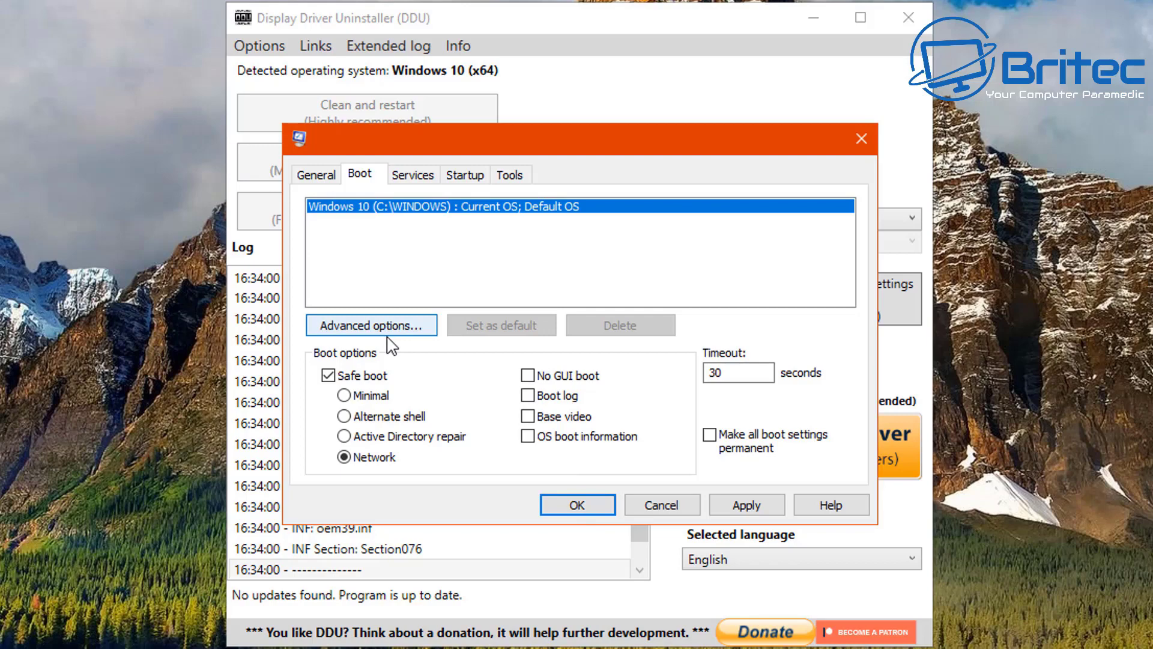
Choose Normal startup on the General tab and close System Configuration.
{"action": "left_click", "coordinate": [312, 175]}
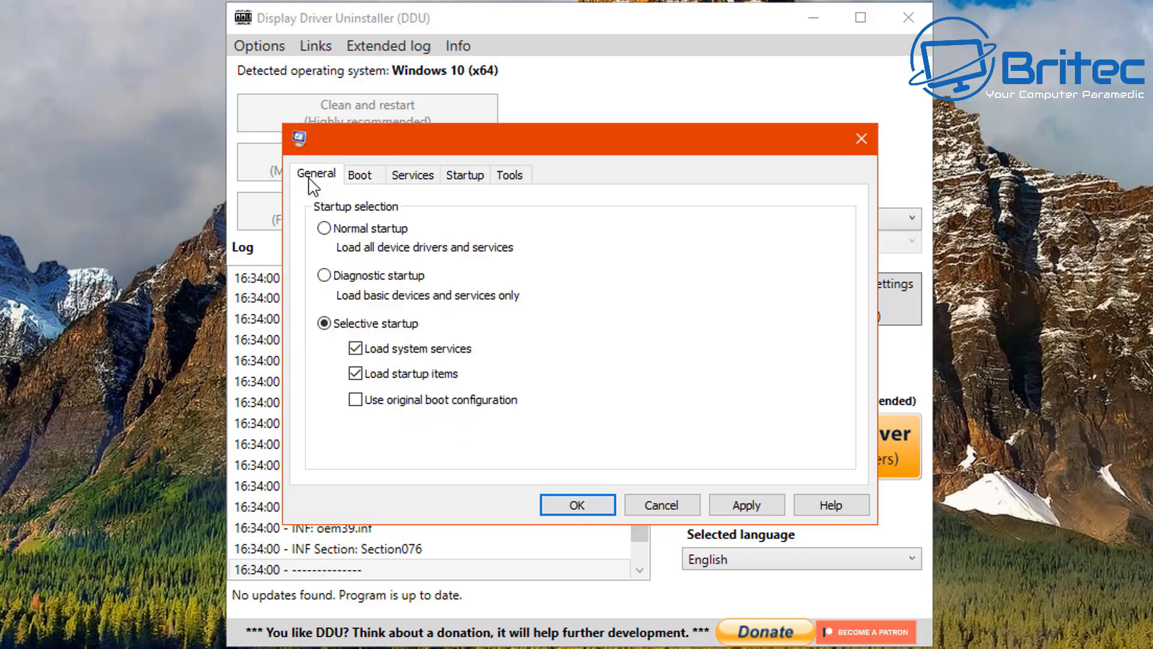
{"action": "left_click", "coordinate": [325, 229]}
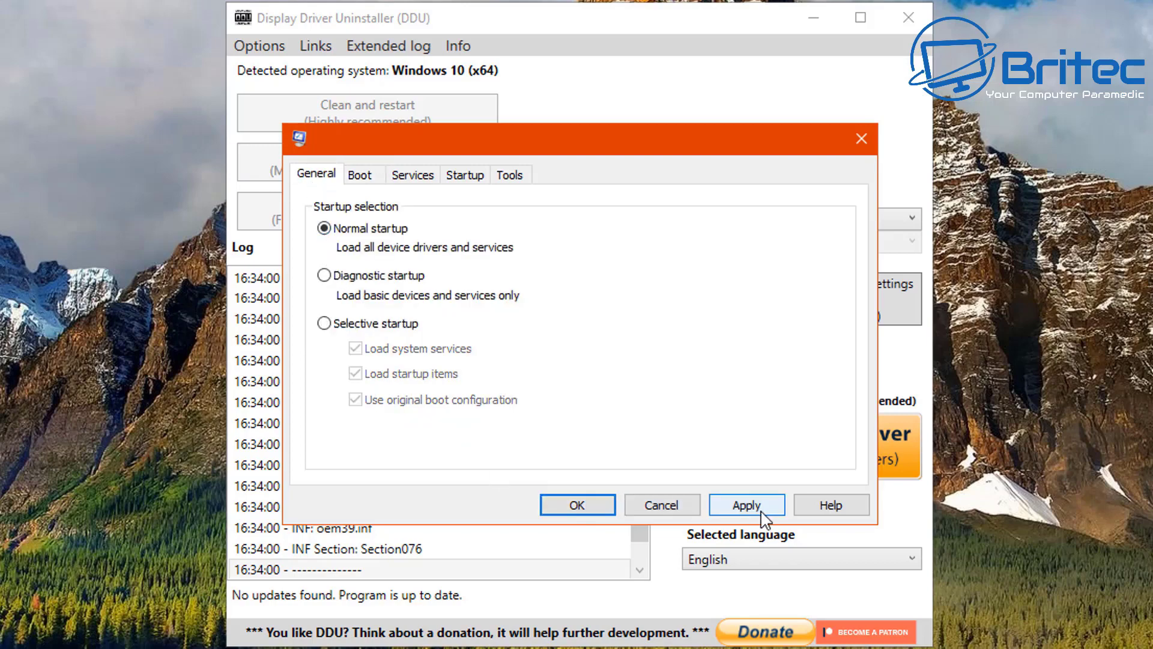
{"action": "left_click", "coordinate": [863, 139]}
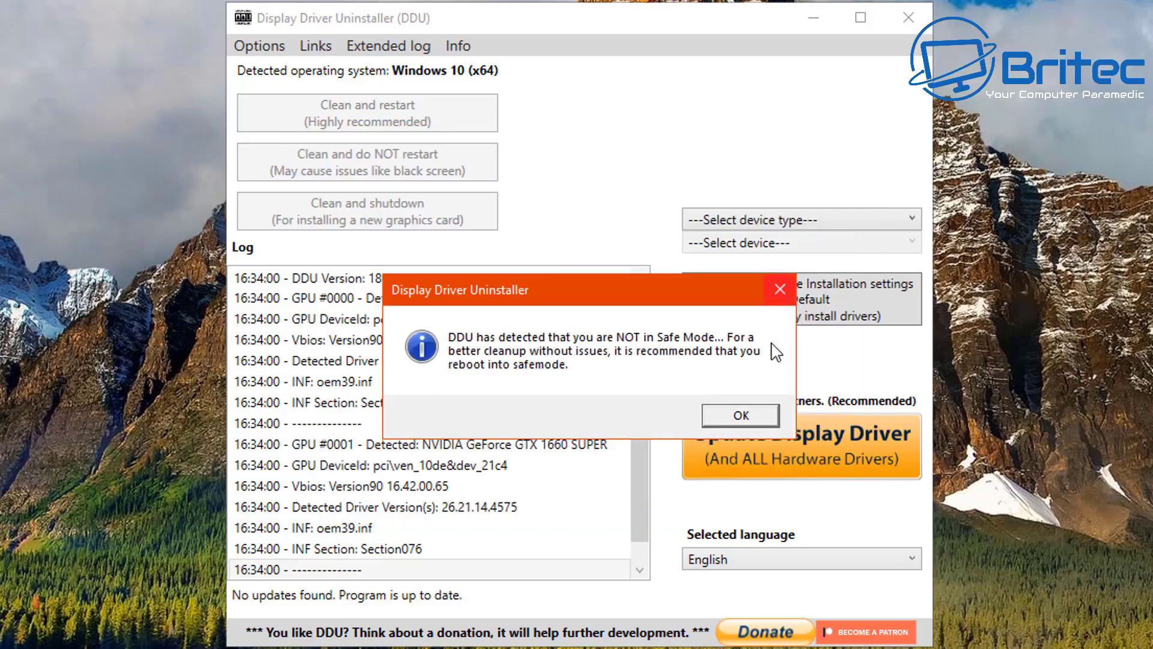
Dismiss the Safe Mode notice, set device type GPU with vendor NVIDIA, and close DDU.
{"action": "left_click", "coordinate": [743, 419]}
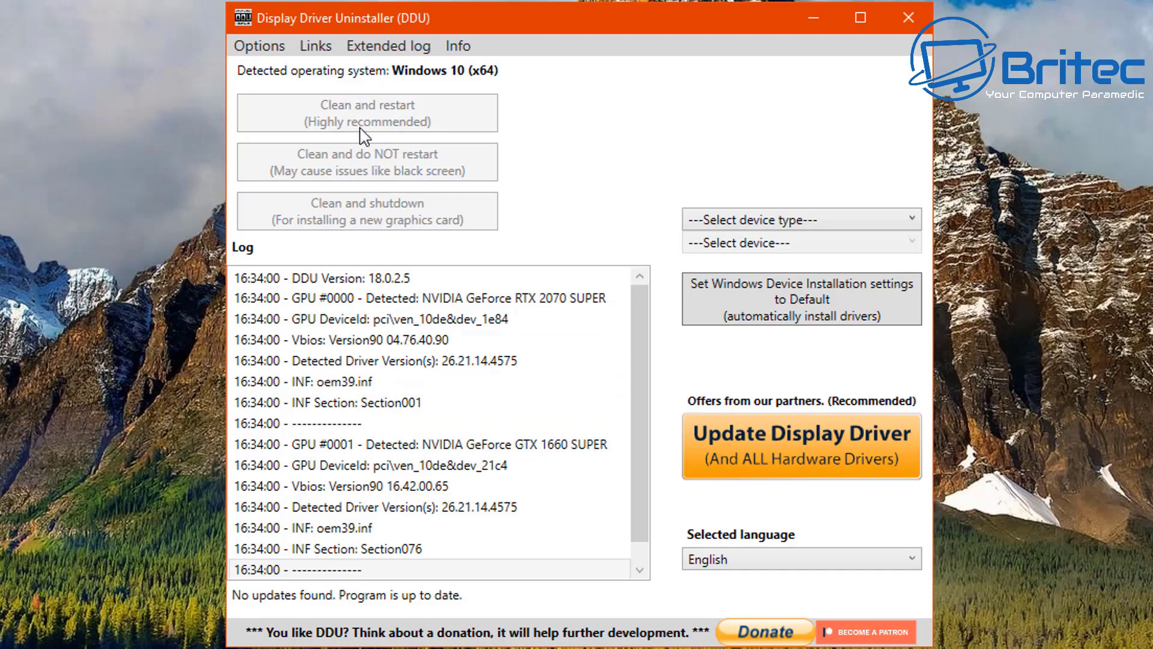
{"action": "left_click", "coordinate": [912, 220]}
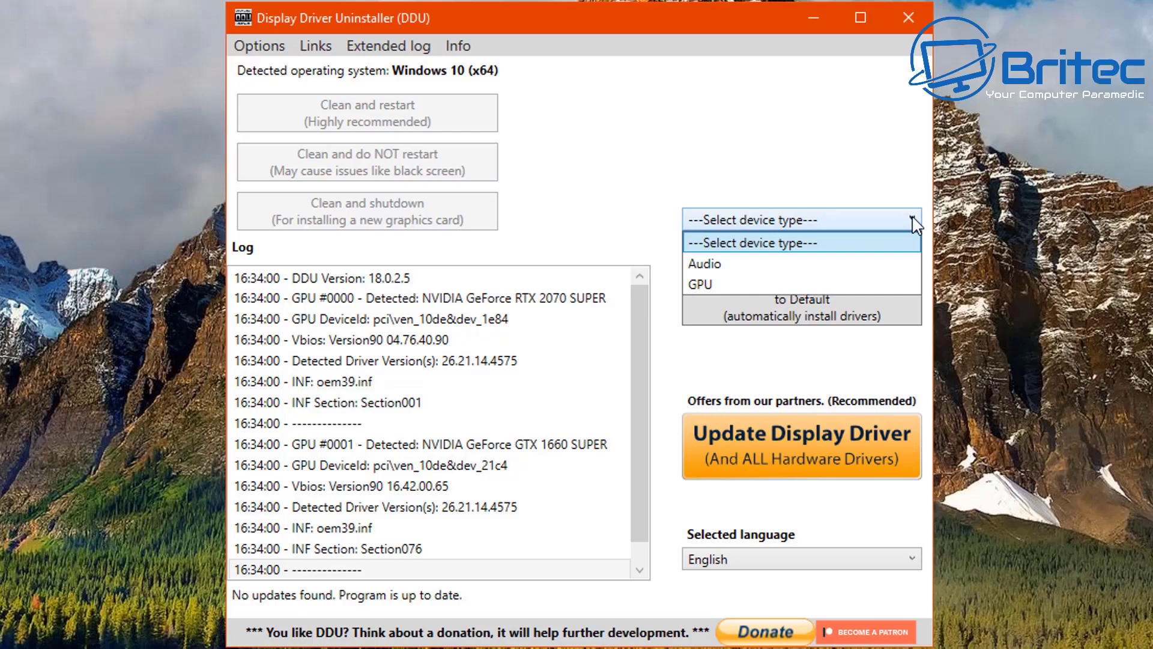
{"action": "left_click", "coordinate": [753, 283]}
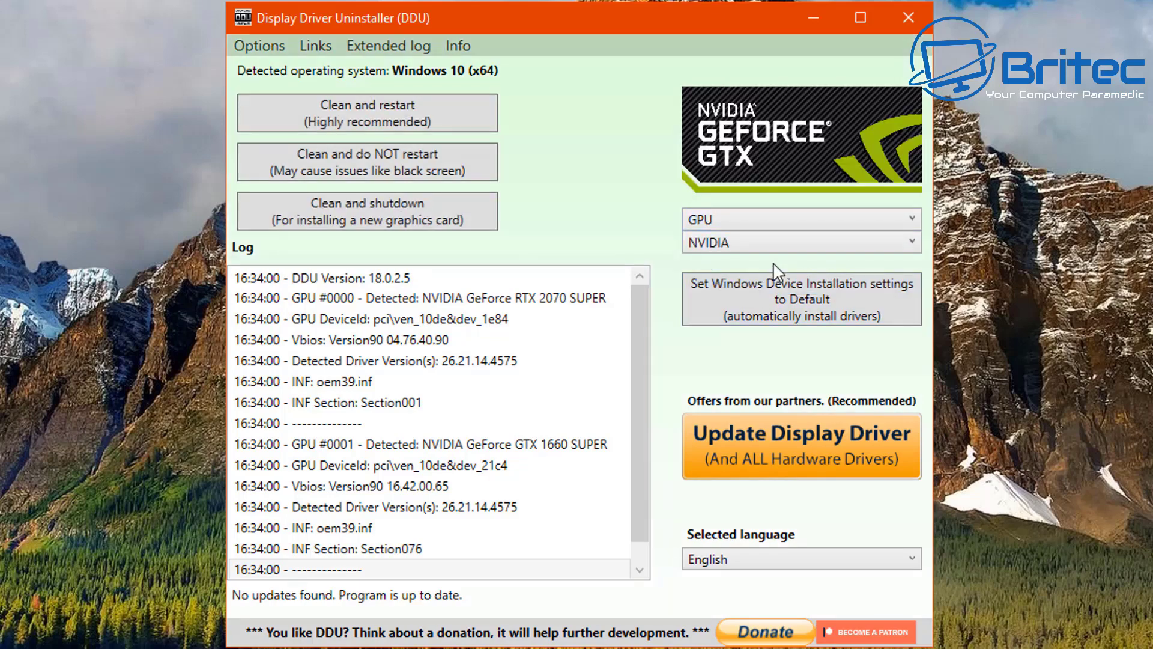
{"action": "left_click", "coordinate": [912, 242]}
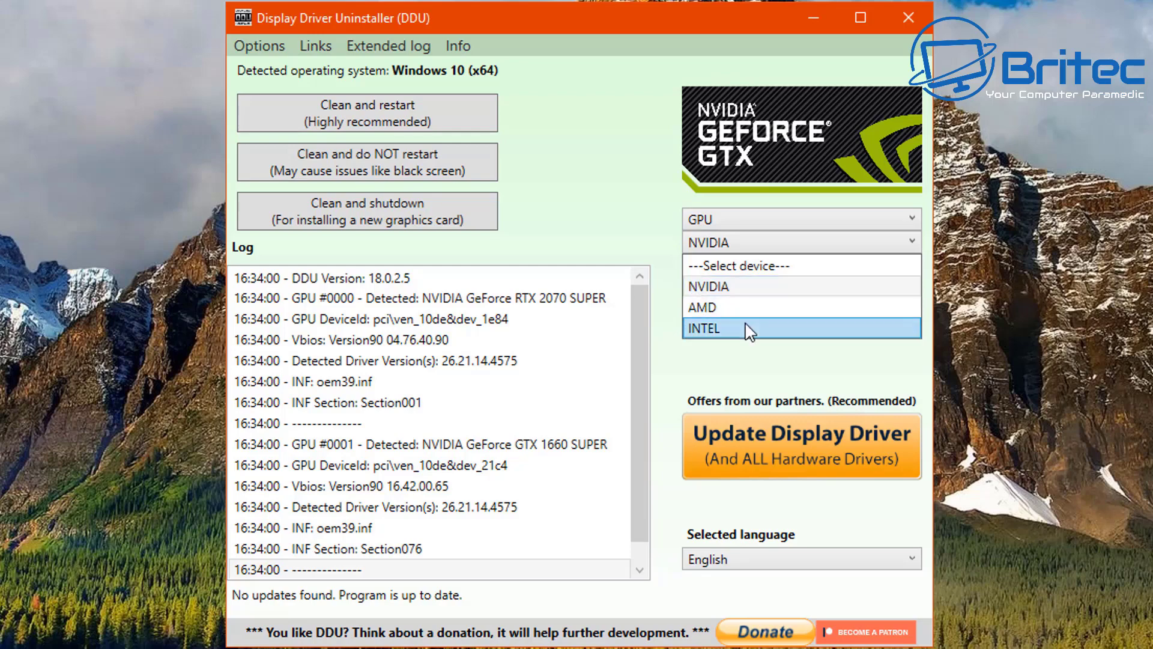
{"action": "left_click", "coordinate": [742, 290]}
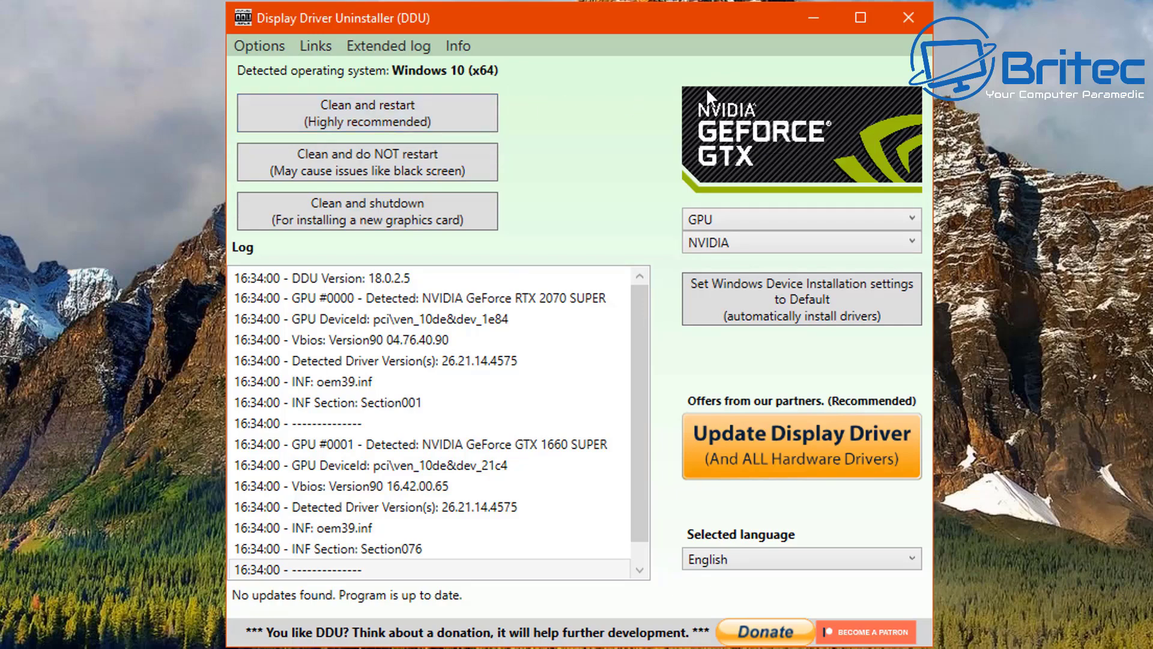
{"action": "left_click", "coordinate": [907, 17]}
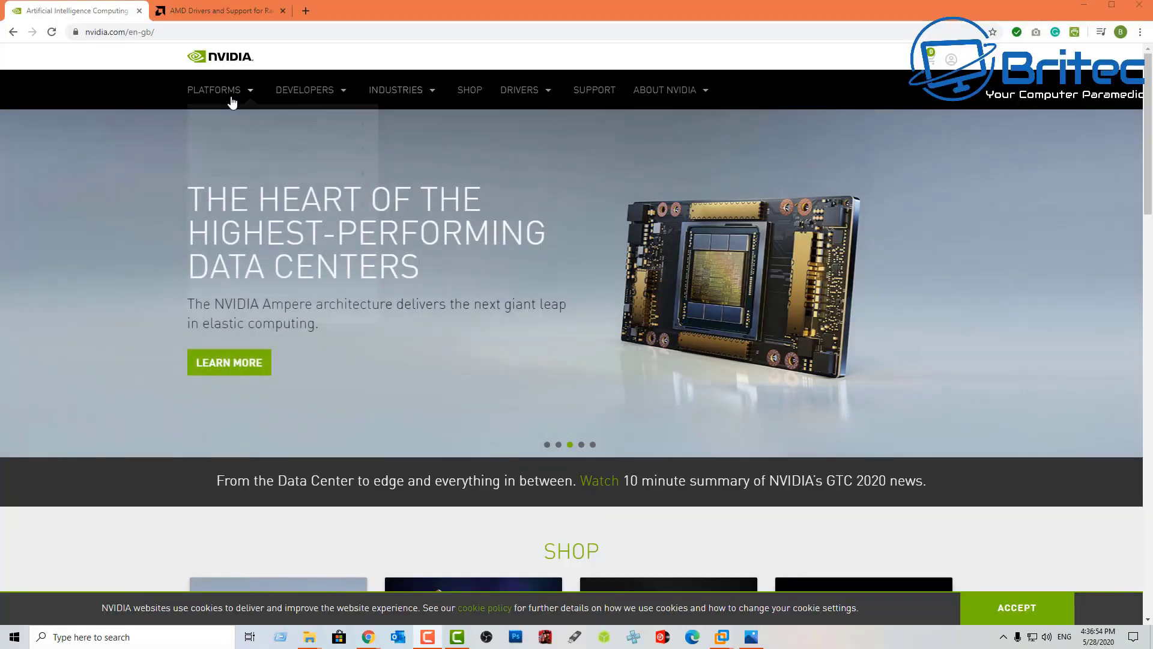
Open the All NVIDIA Drivers page and look through the product type and series lists.
{"action": "left_click", "coordinate": [207, 91]}
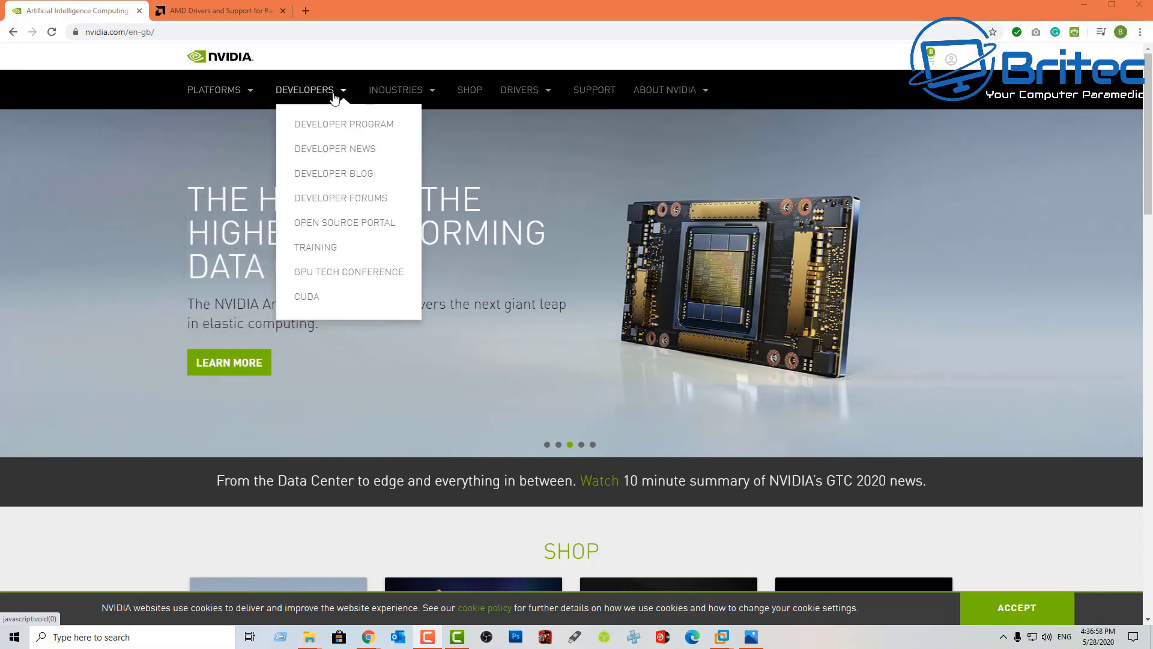
{"action": "mouse_move", "coordinate": [520, 92]}
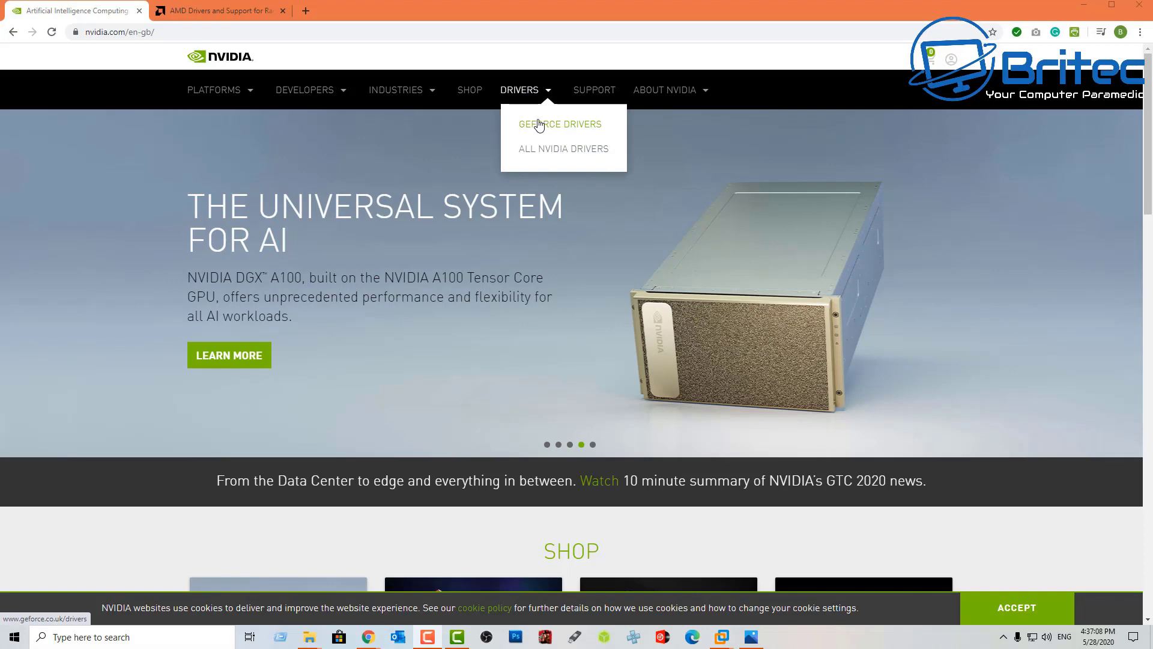
{"action": "left_click", "coordinate": [539, 157]}
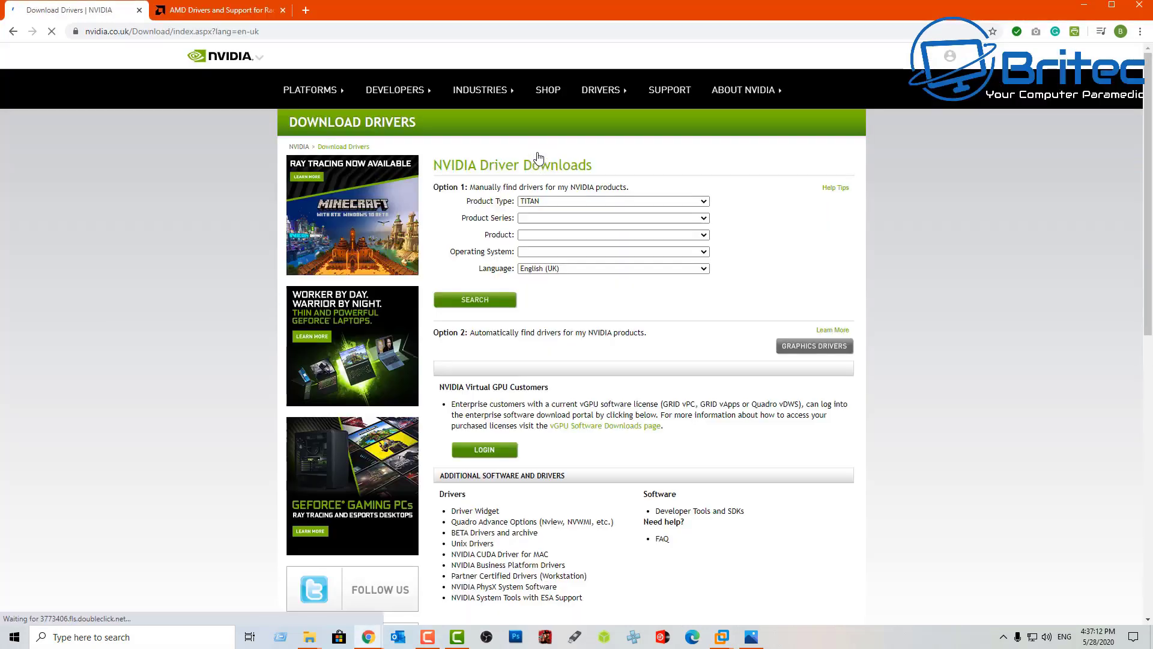
{"action": "left_click", "coordinate": [704, 201]}
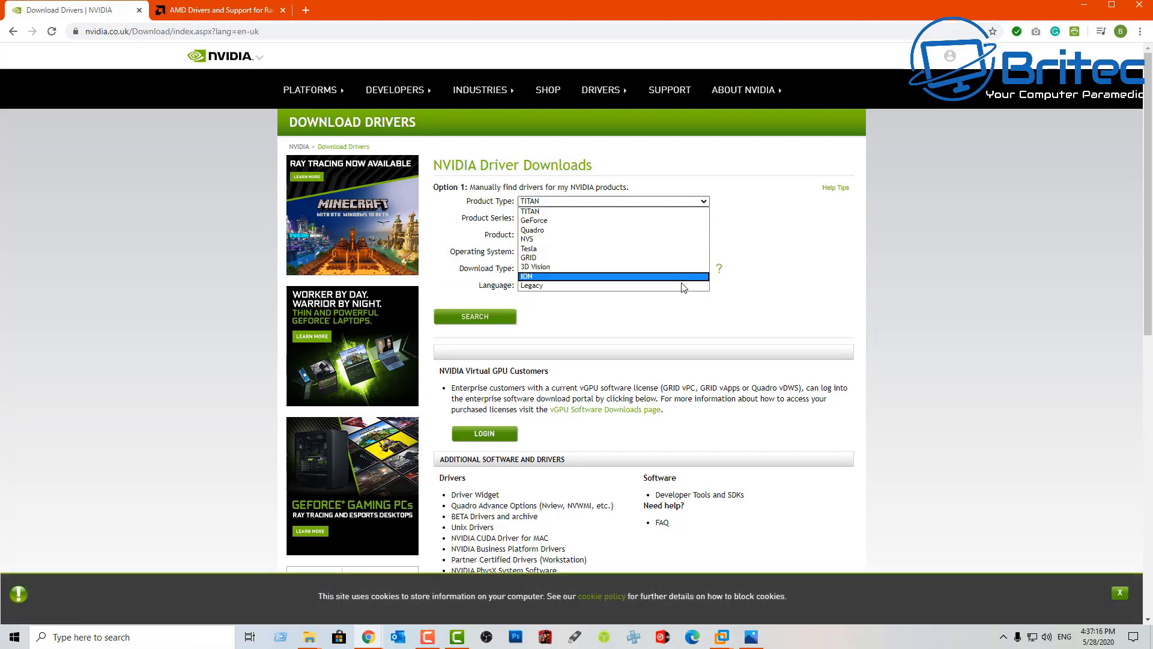
{"action": "left_click", "coordinate": [745, 201]}
{"action": "left_click", "coordinate": [654, 221]}
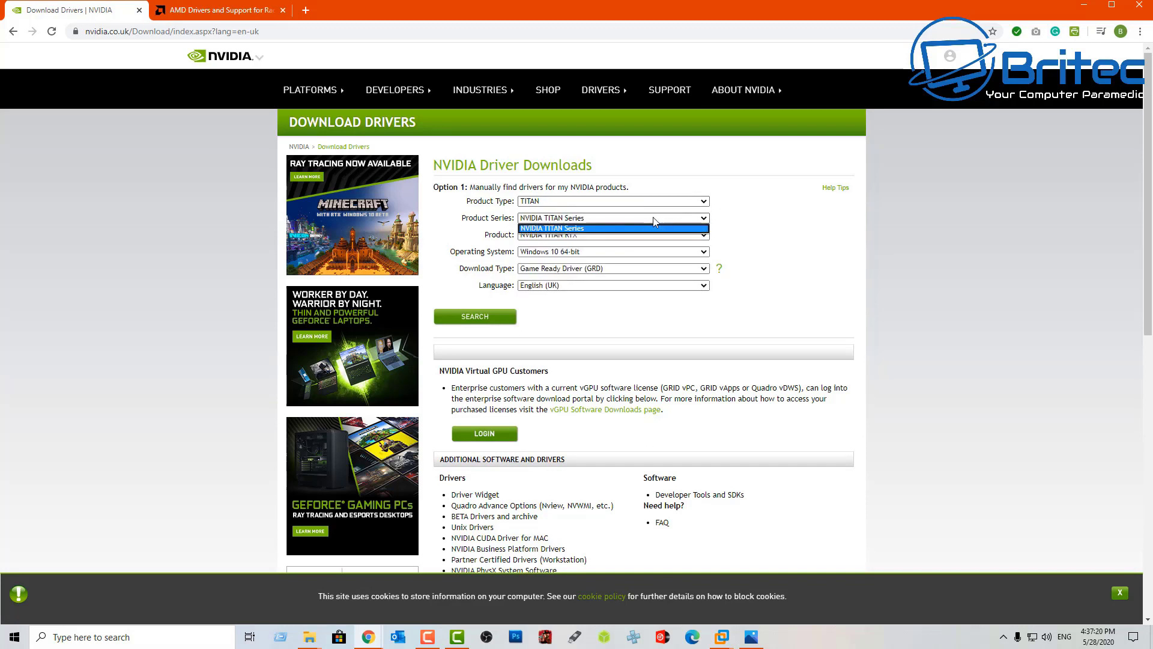
Set the product type to GeForce and the product series to GeForce 16 Series.
{"action": "left_click", "coordinate": [626, 201]}
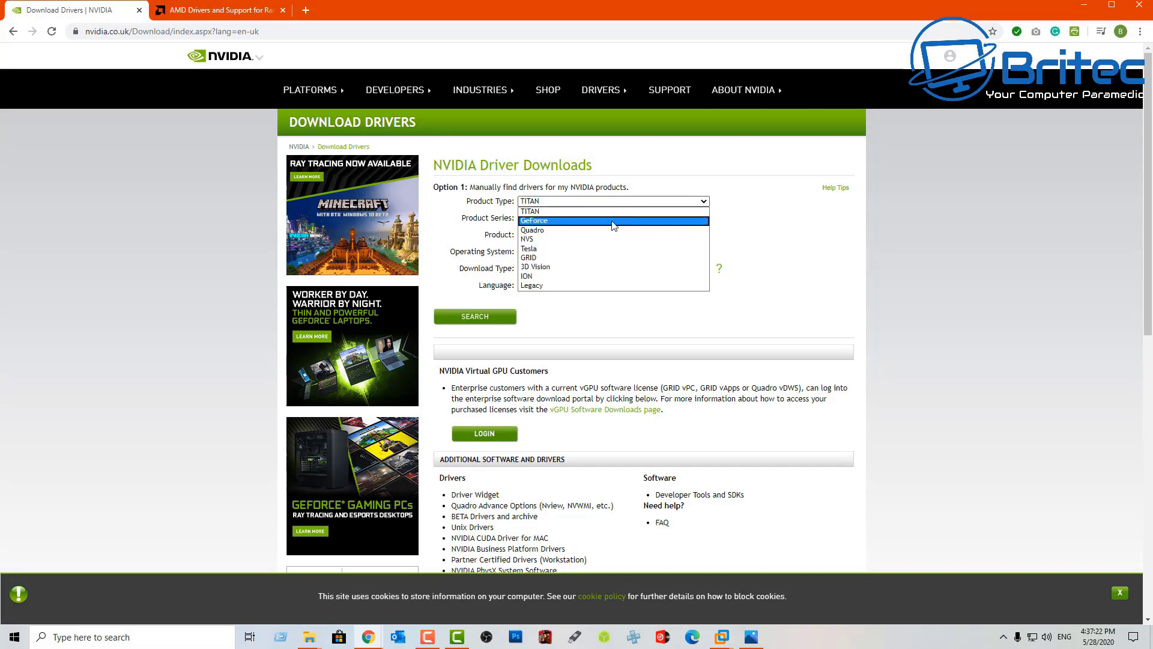
{"action": "left_click", "coordinate": [613, 221]}
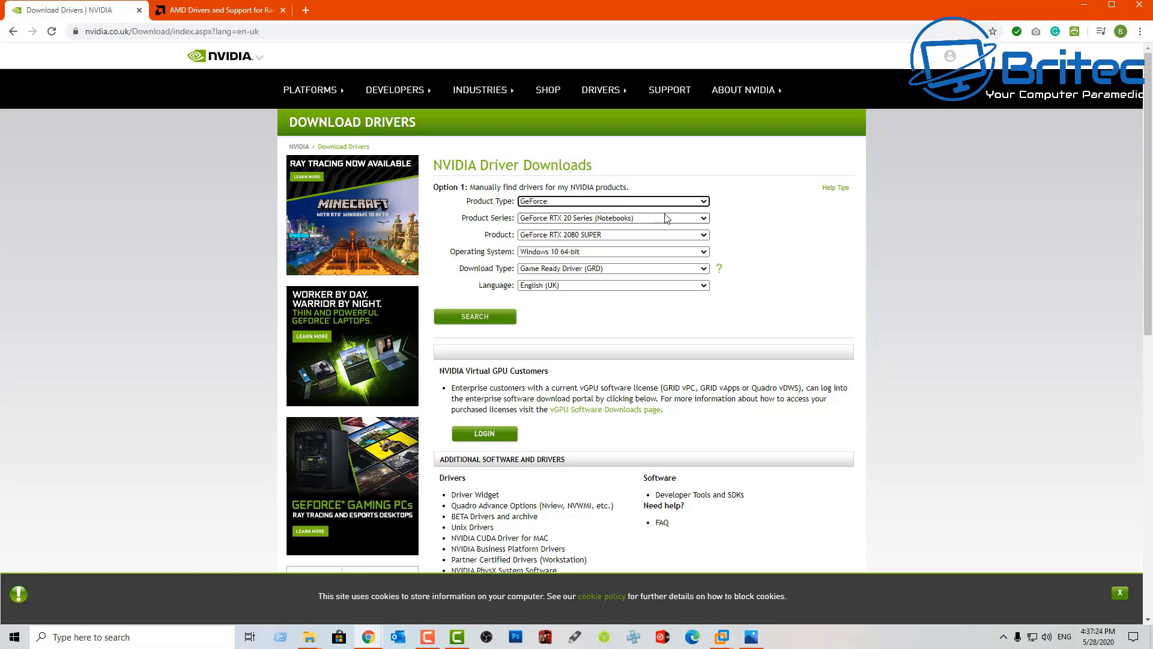
{"action": "left_click", "coordinate": [703, 219]}
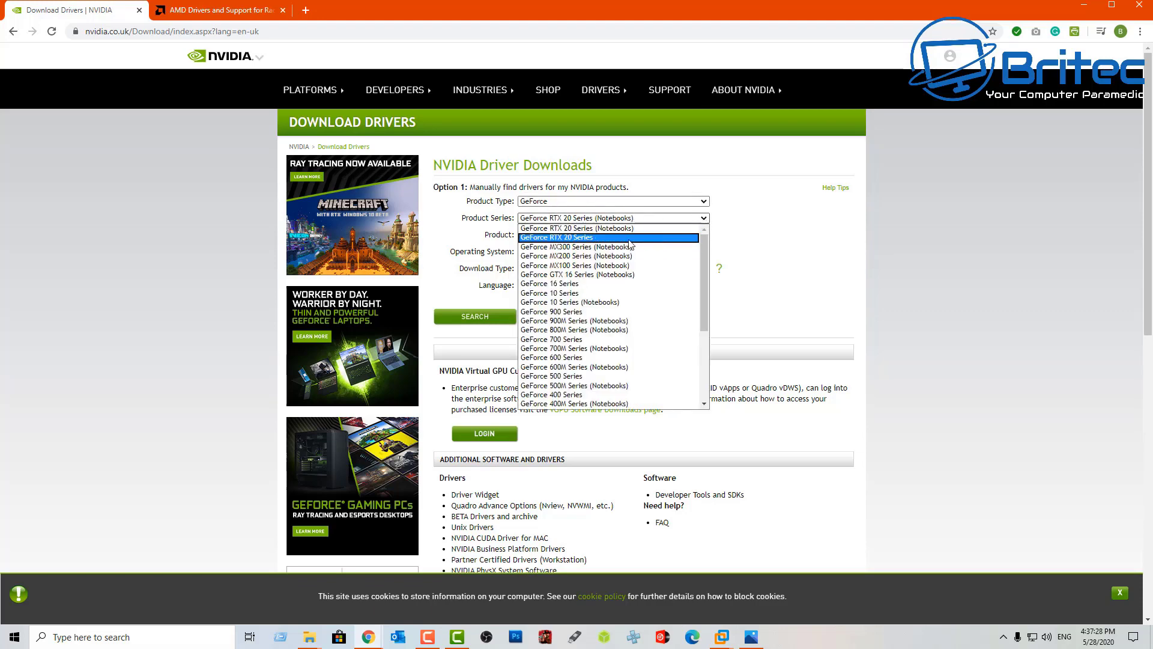
{"action": "left_click", "coordinate": [581, 236]}
{"action": "left_click", "coordinate": [704, 218]}
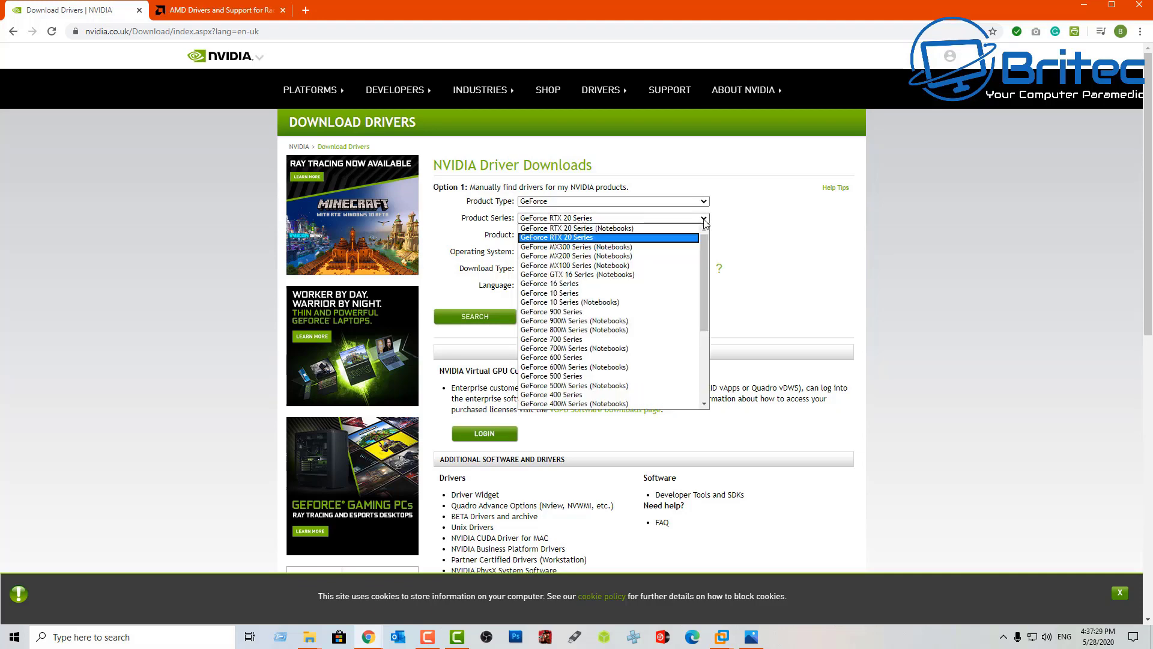
{"action": "left_click", "coordinate": [640, 275]}
{"action": "left_click", "coordinate": [622, 218]}
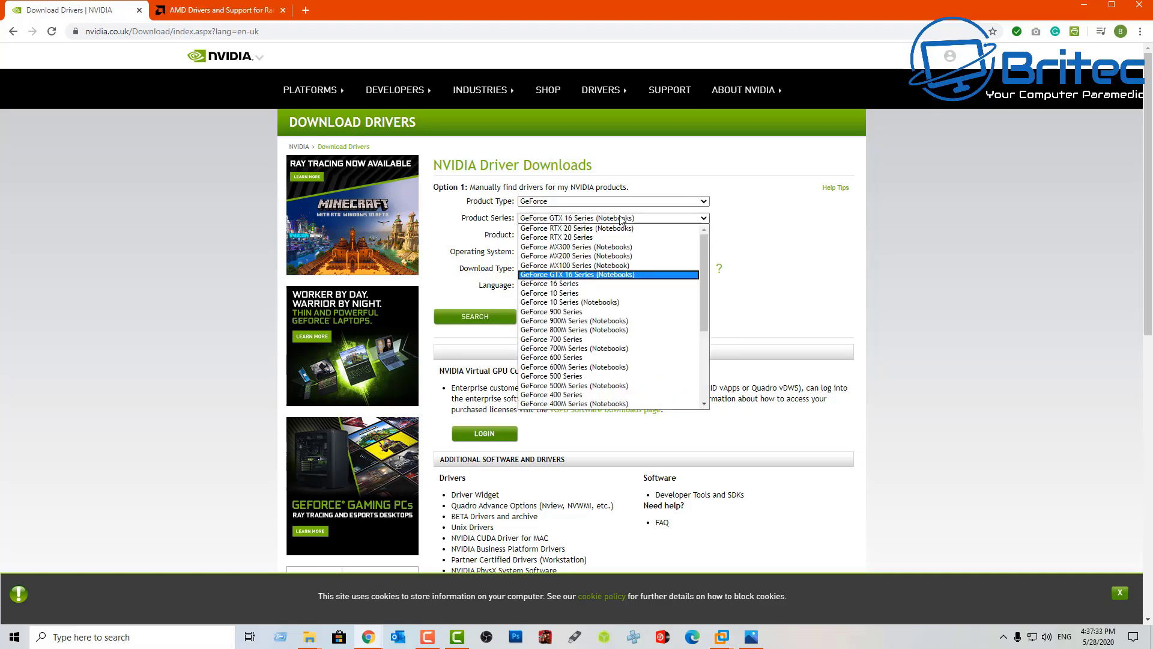
{"action": "left_click", "coordinate": [595, 285]}
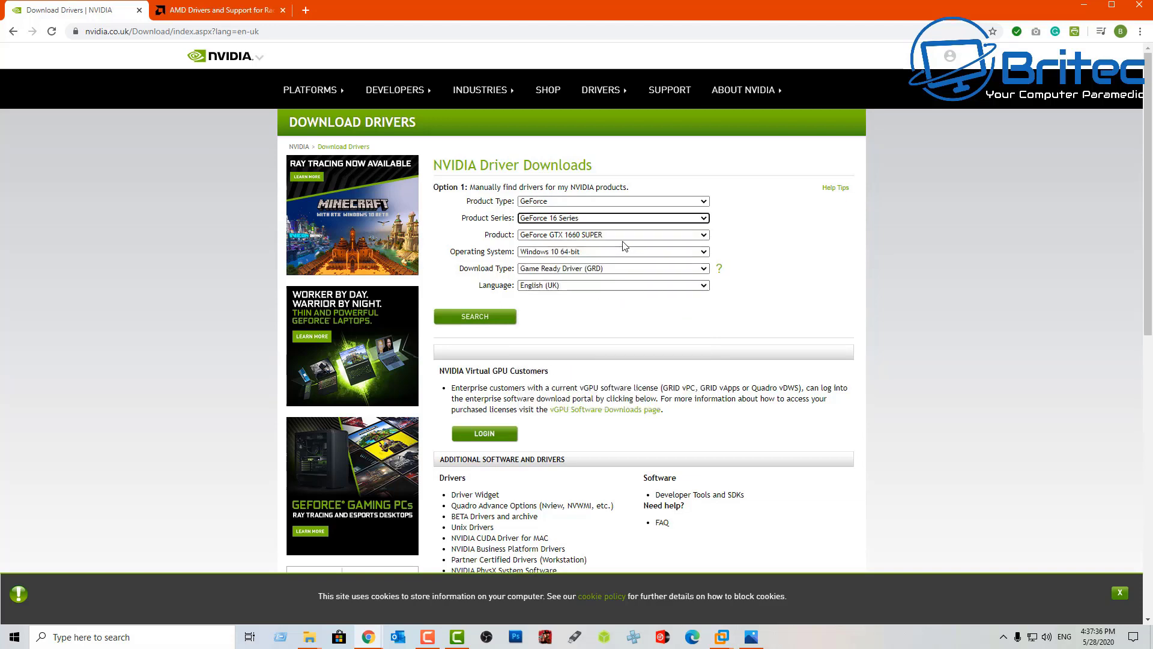
Choose GeForce GTX 1660 SUPER as the product, then move to the AMD support tab.
{"action": "left_click", "coordinate": [632, 234]}
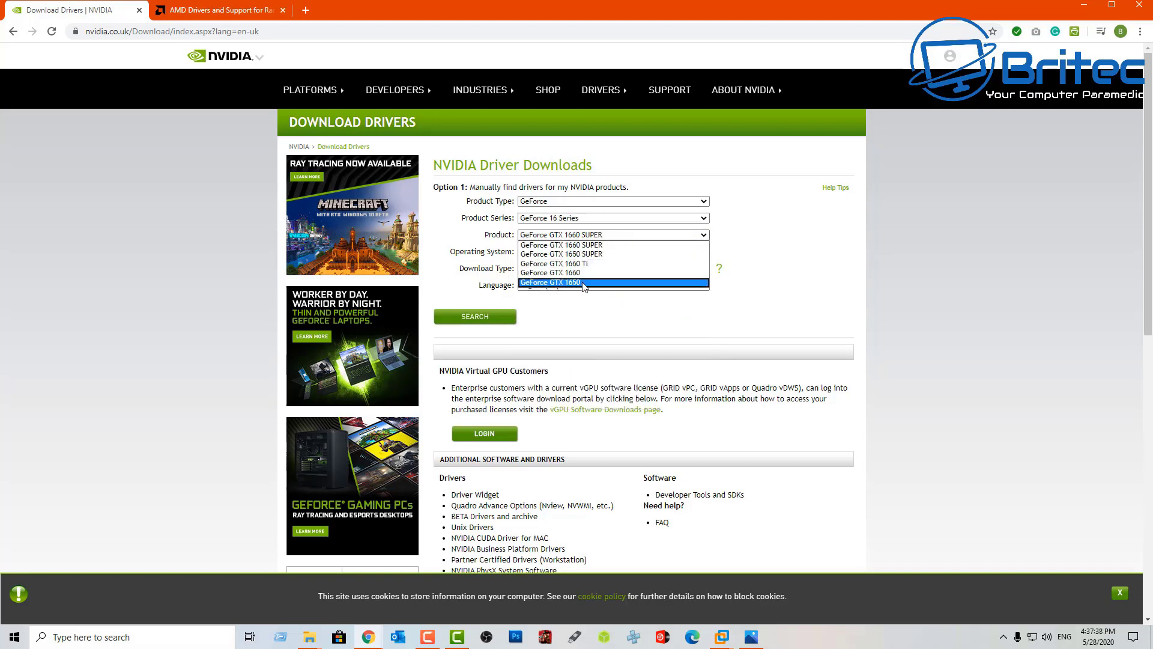
{"action": "left_click", "coordinate": [747, 245]}
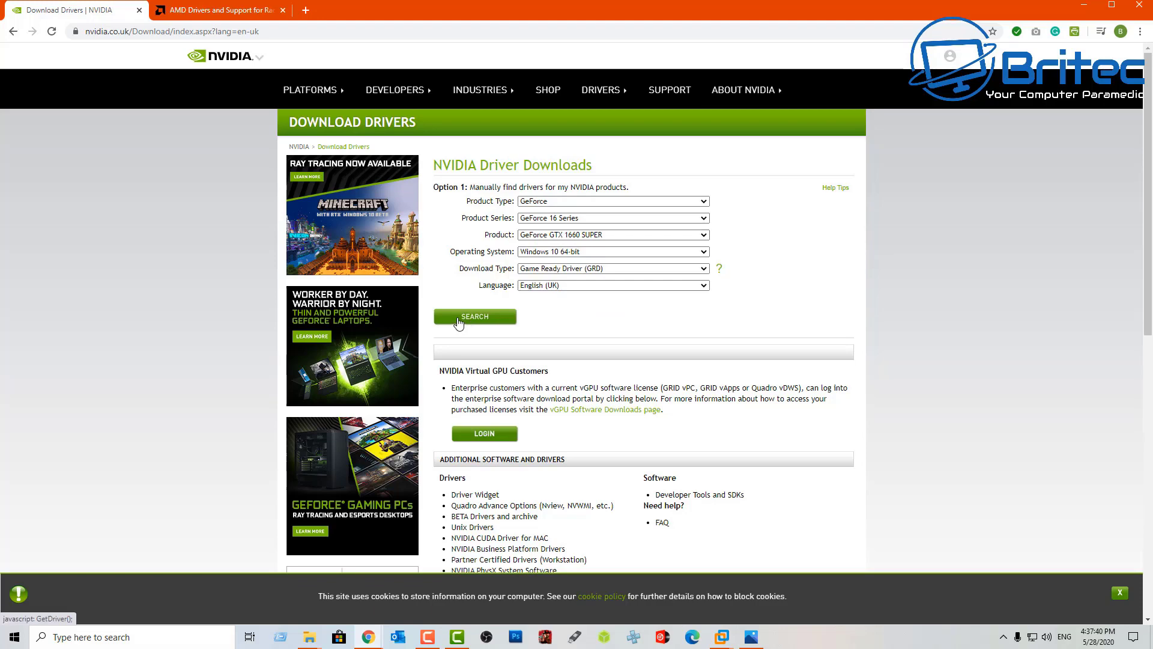
{"action": "left_click", "coordinate": [198, 14]}
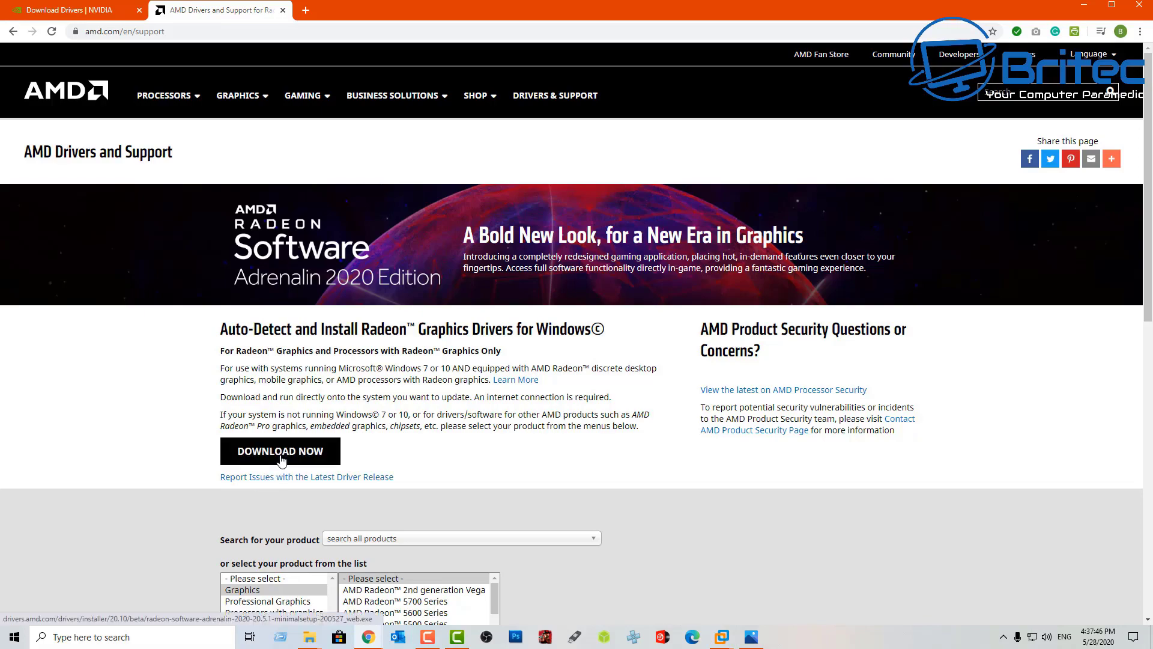
Scroll to AMD's product selector, browse the 'search all products' list, then close it.
{"action": "scroll", "coordinate": [281, 459], "scroll_direction": "down", "scroll_amount": 4}
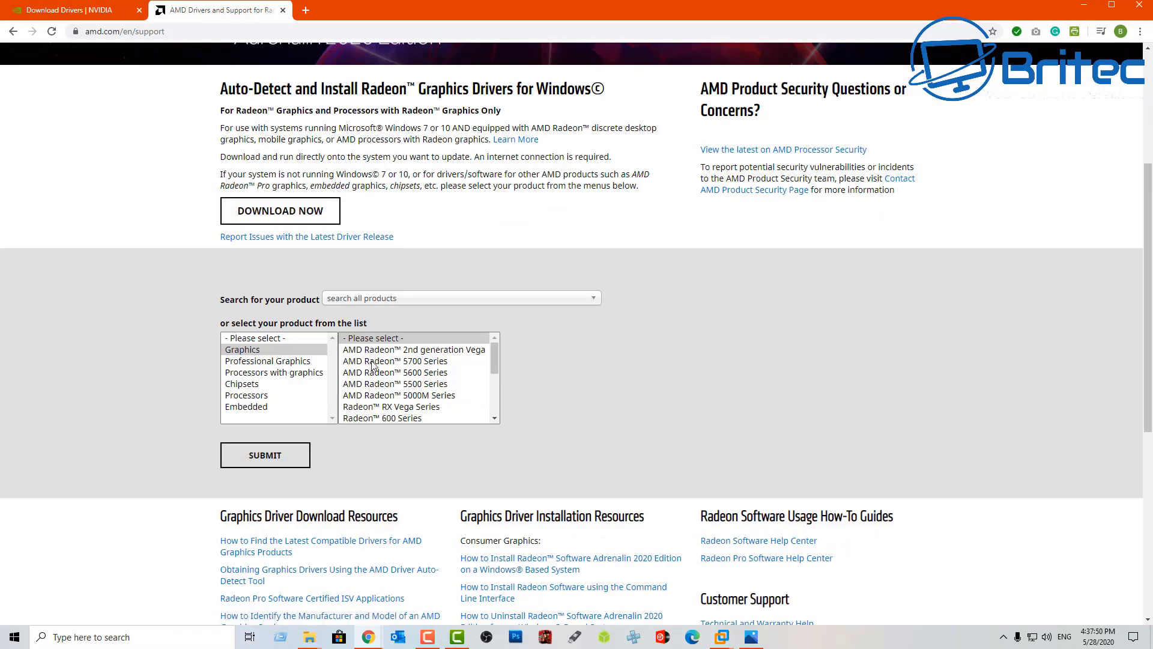
{"action": "left_click_drag", "start_coordinate": [496, 352], "coordinate": [498, 387]}
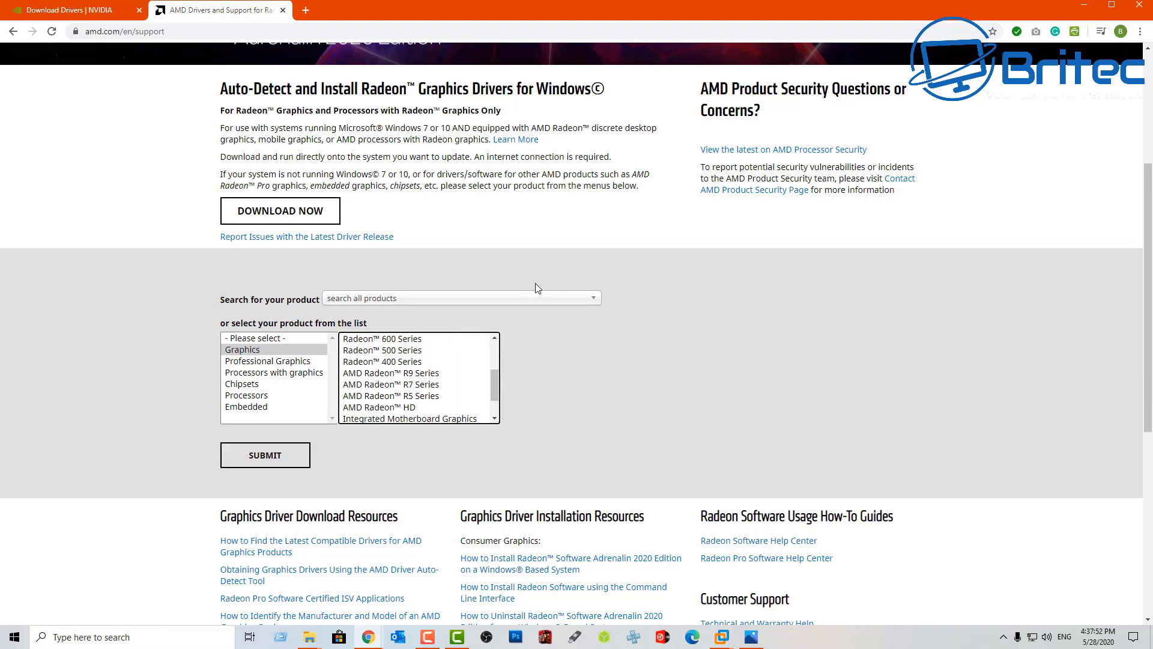
{"action": "left_click", "coordinate": [534, 299]}
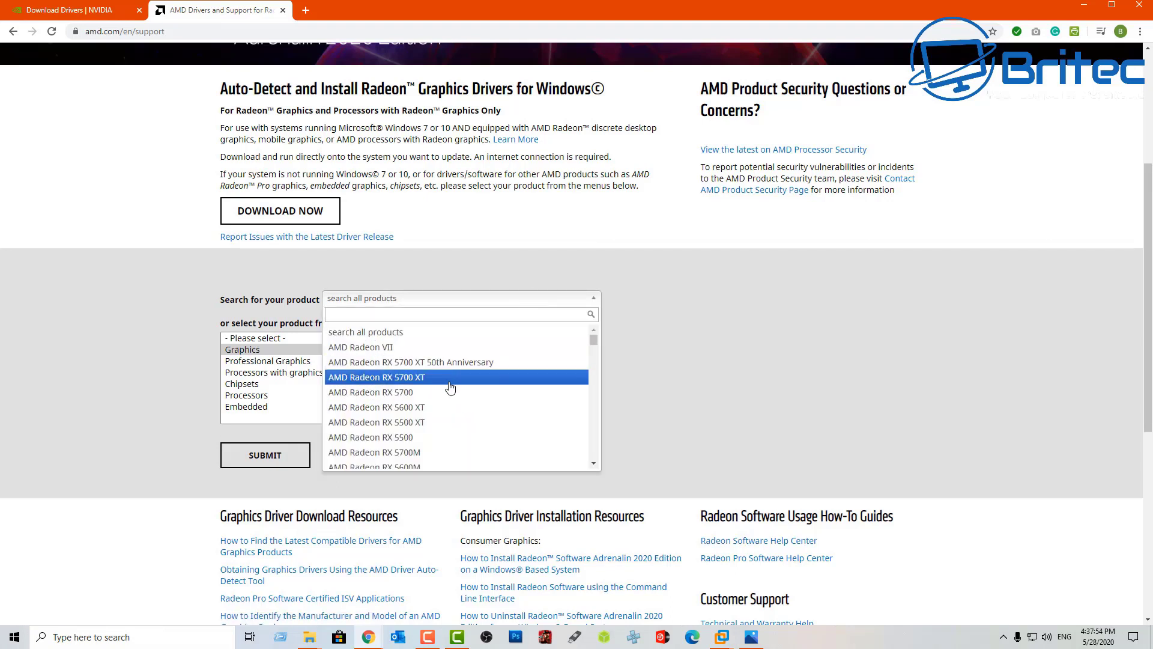
{"action": "left_click_drag", "start_coordinate": [592, 340], "coordinate": [593, 387]}
{"action": "left_click", "coordinate": [696, 388]}
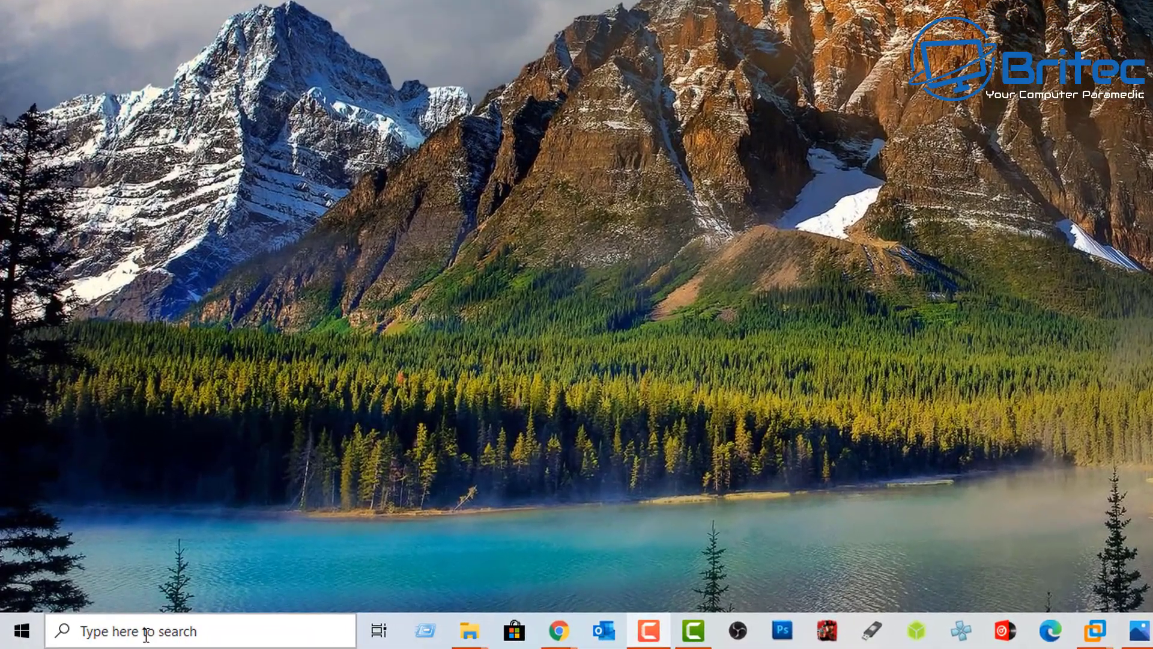
Search 'control' to launch Control Panel, then go to Devices and Printers.
{"action": "left_click", "coordinate": [146, 632]}
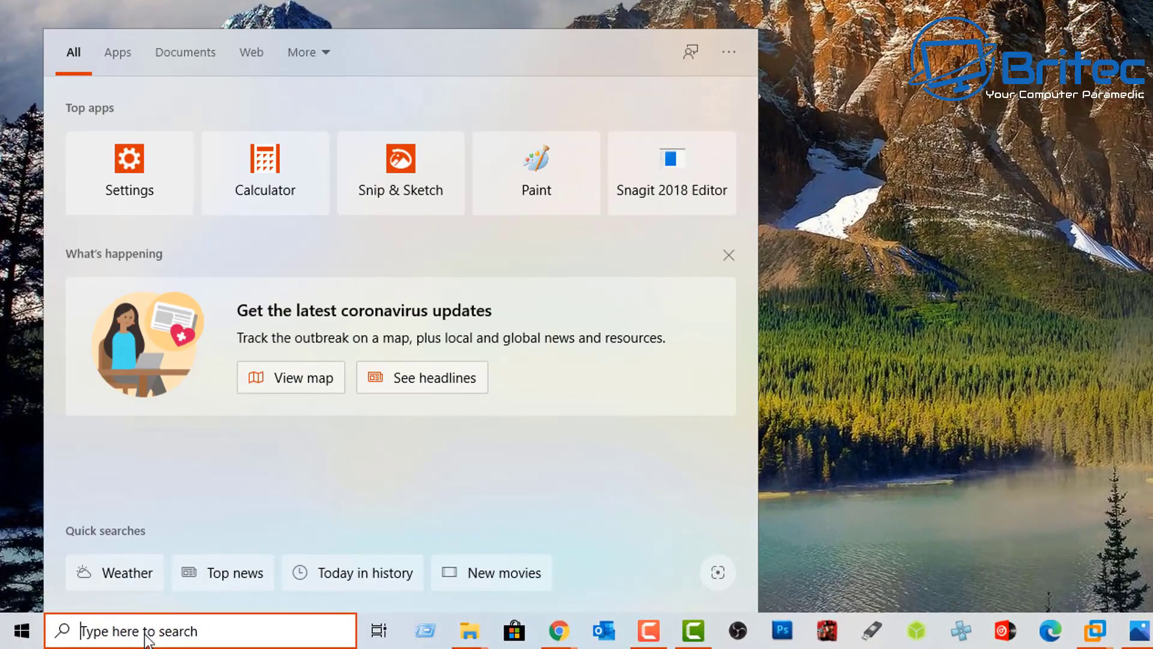
{"action": "type", "text": "contro"}
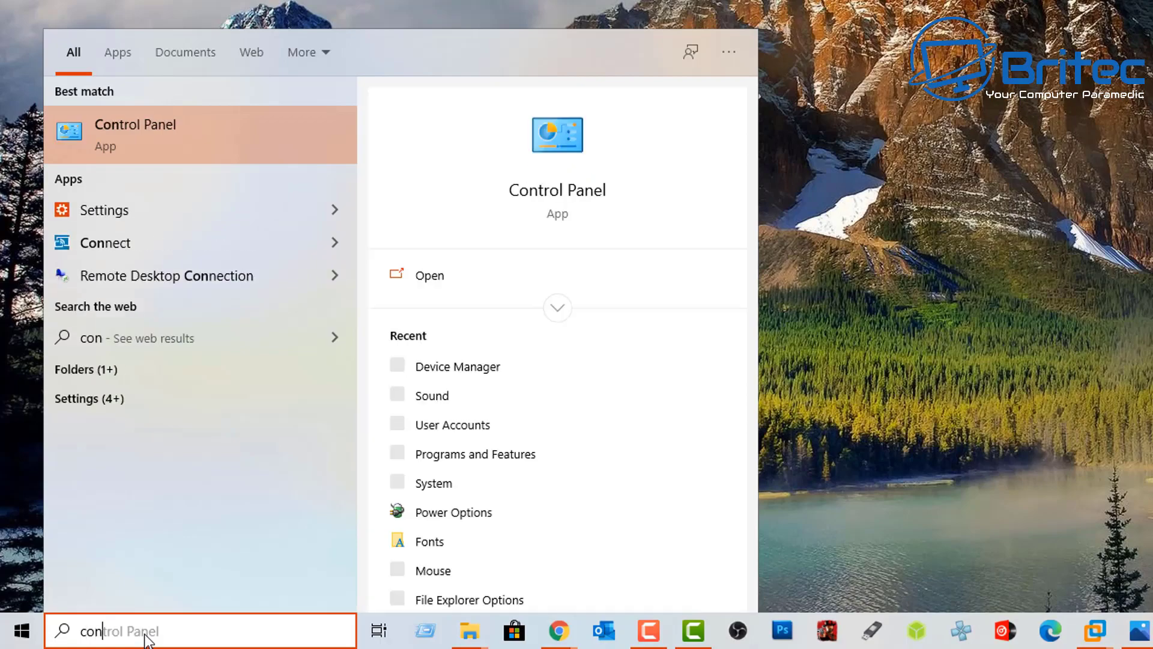
{"action": "type", "text": "l"}
{"action": "left_click", "coordinate": [135, 134]}
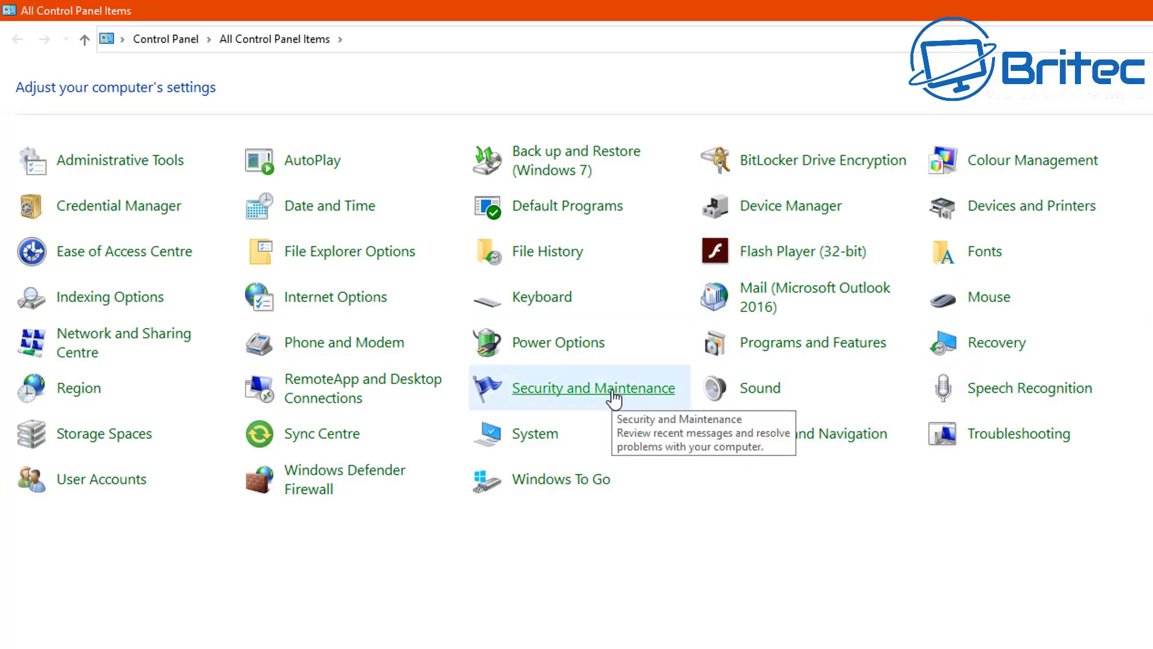
{"action": "left_click", "coordinate": [1019, 212]}
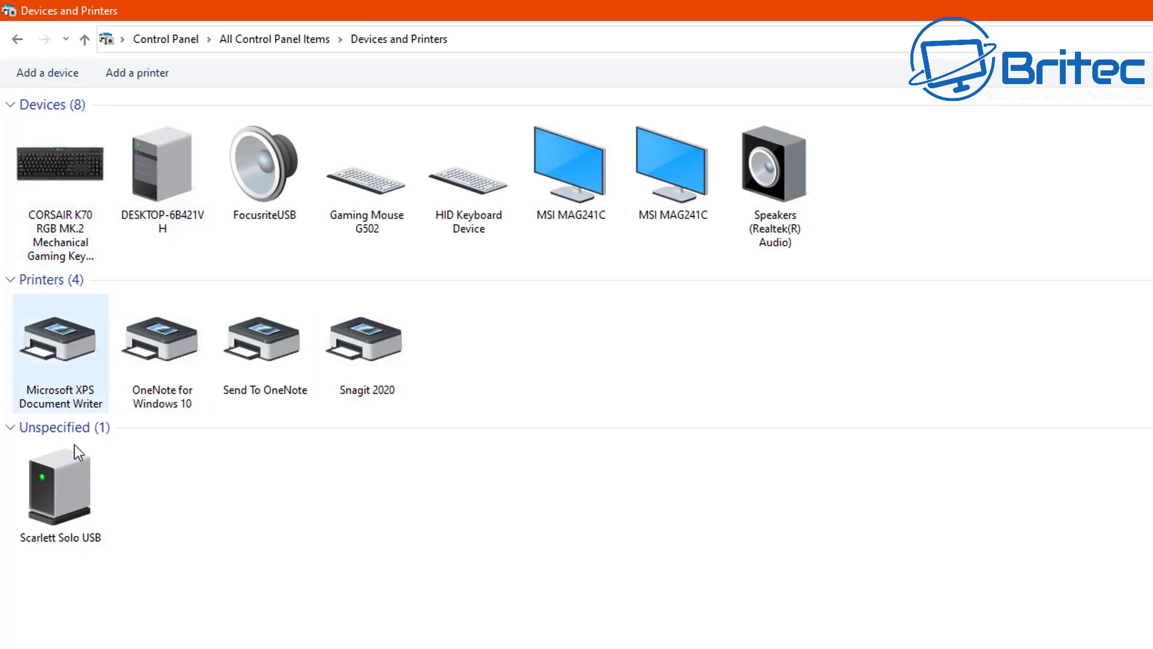
Review this computer's Device installation settings and cancel, keeping Yes (recommended).
{"action": "left_click", "coordinate": [160, 177]}
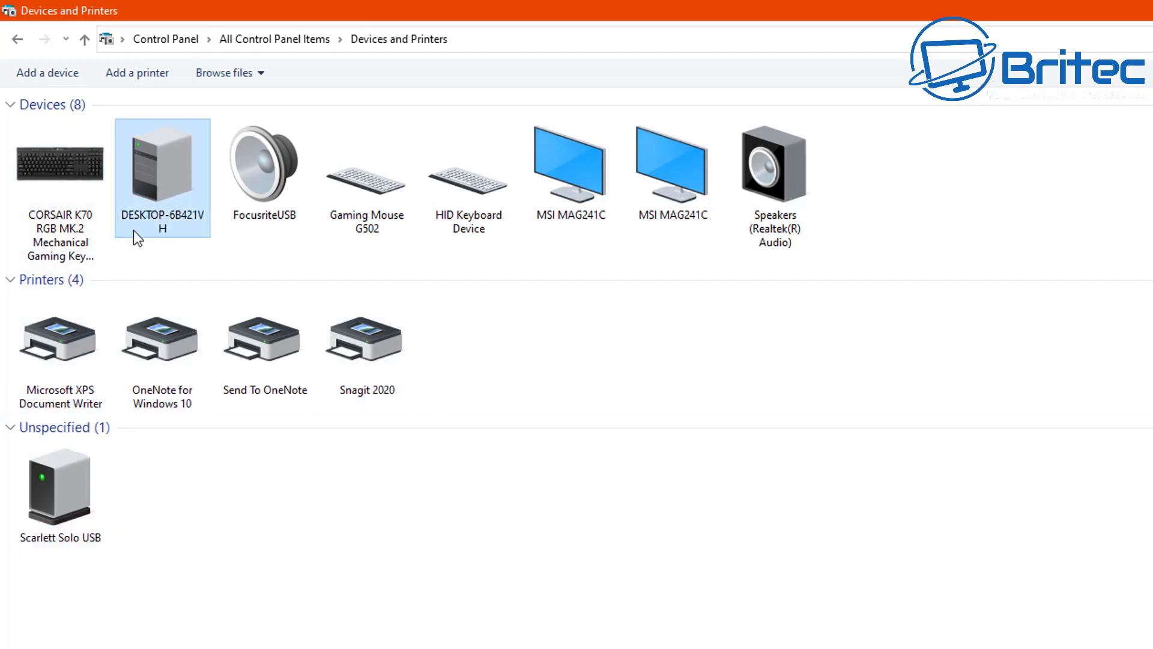
{"action": "right_click", "coordinate": [163, 175]}
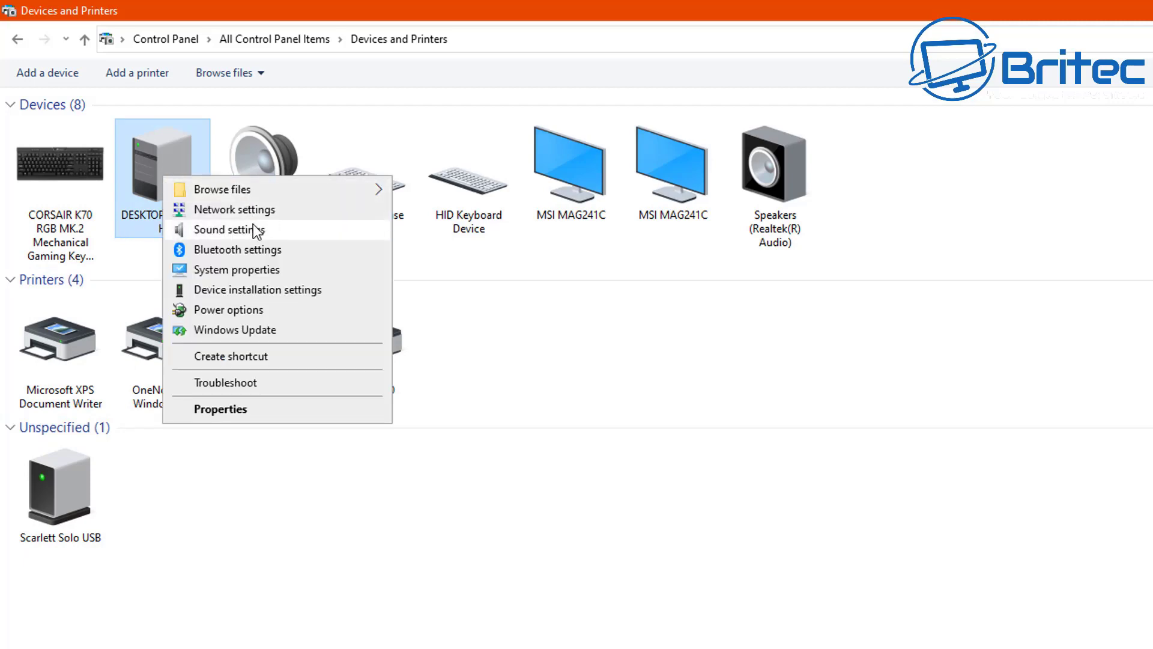
{"action": "left_click", "coordinate": [293, 290]}
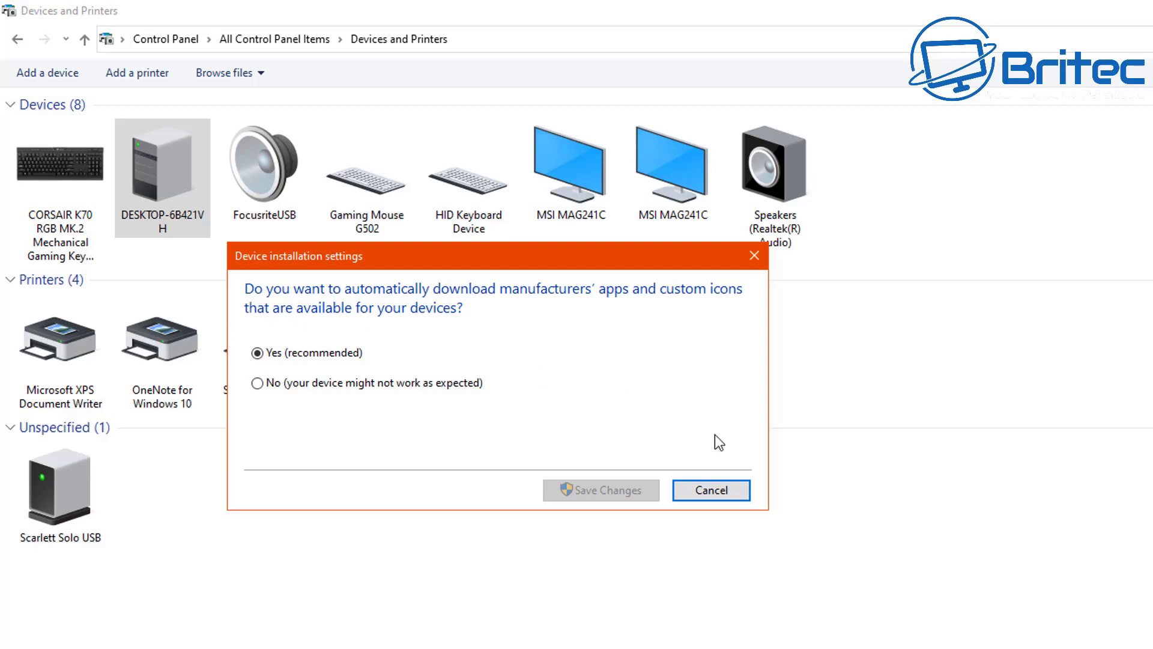
{"action": "left_click", "coordinate": [700, 491]}
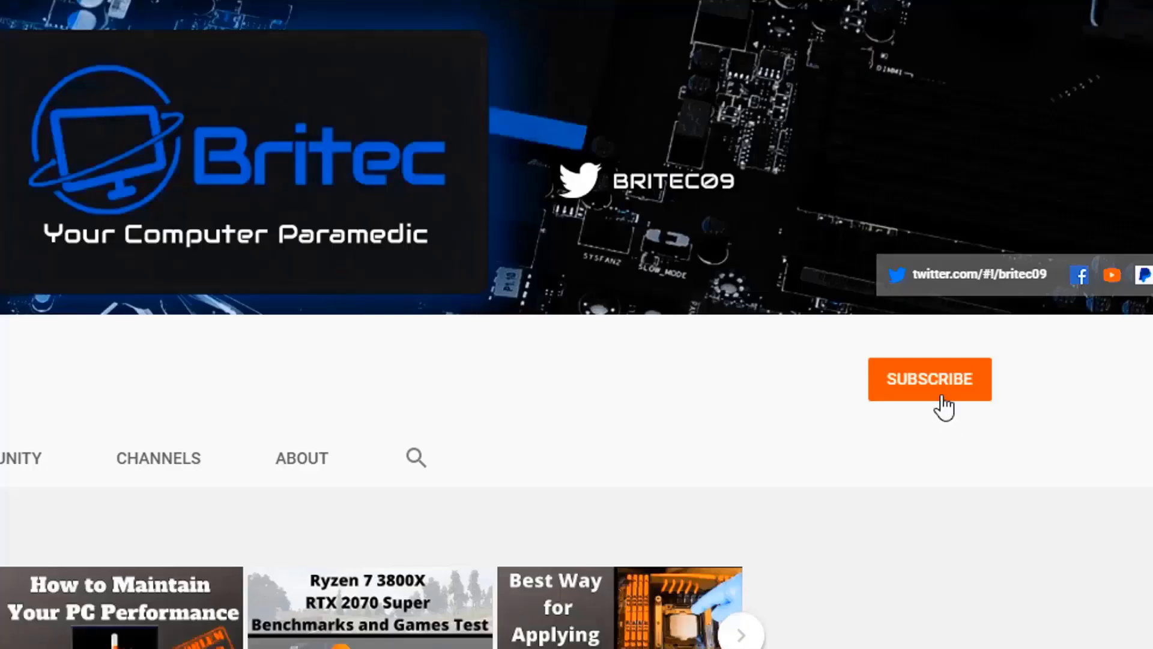
Subscribe to the Britec channel and show its All/Personalized notification options.
{"action": "left_click", "coordinate": [944, 408]}
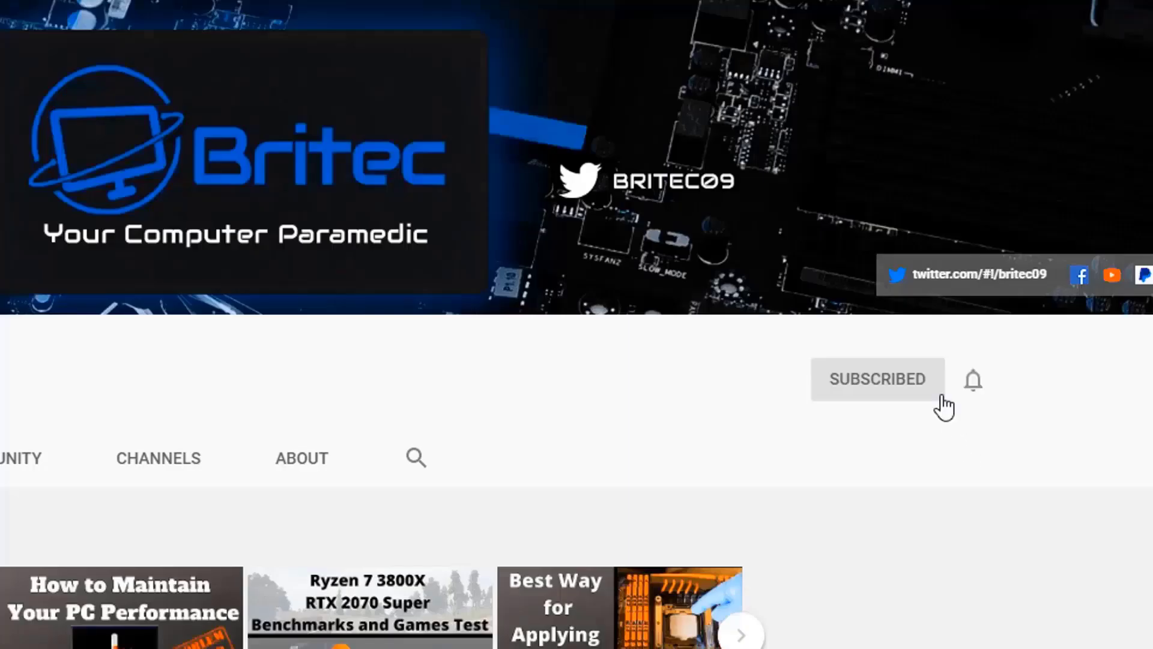
{"action": "left_click", "coordinate": [974, 384]}
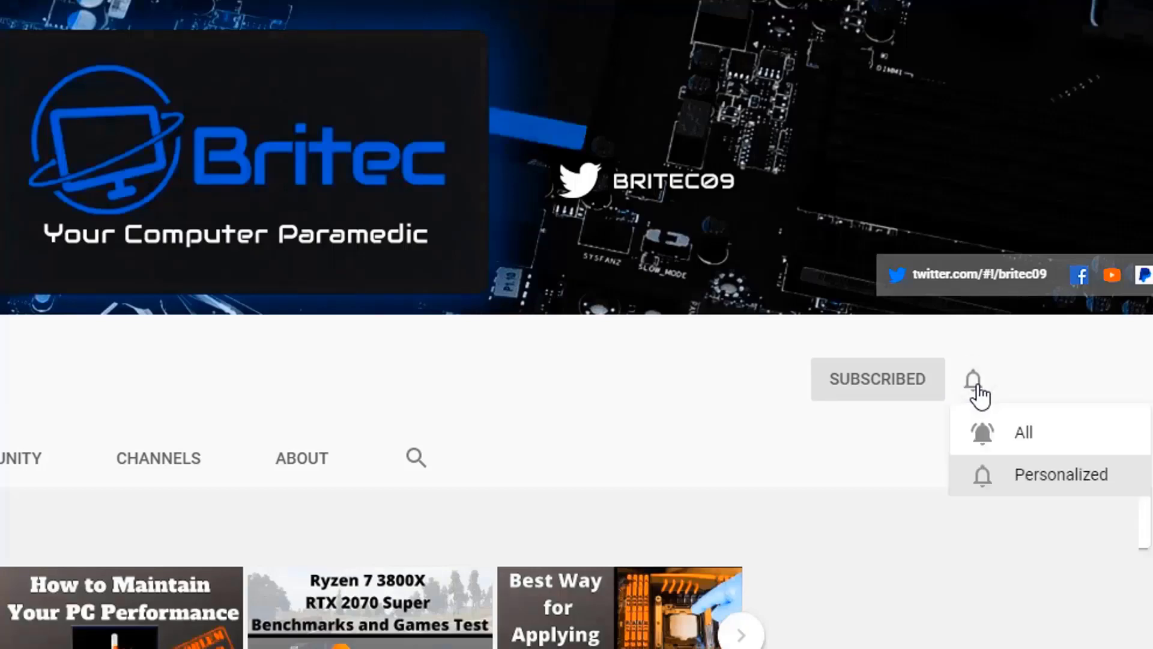